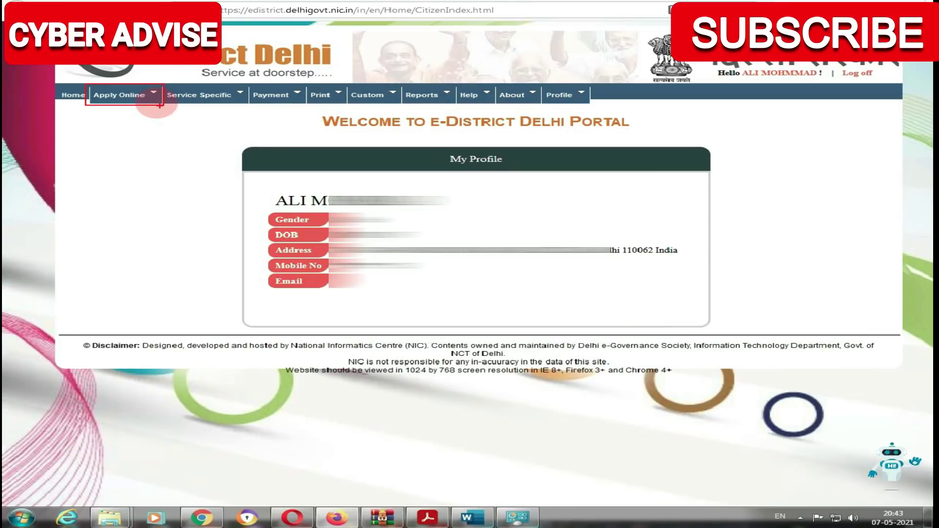
Open Apply Online > Apply for Services and locate service 118, Registration as Construction Worker.
left_click(115, 100)
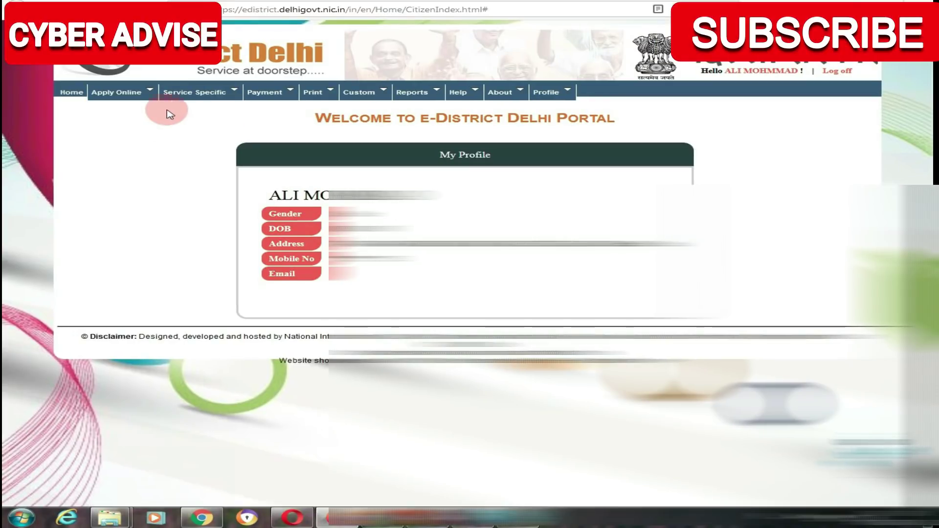
left_click(129, 106)
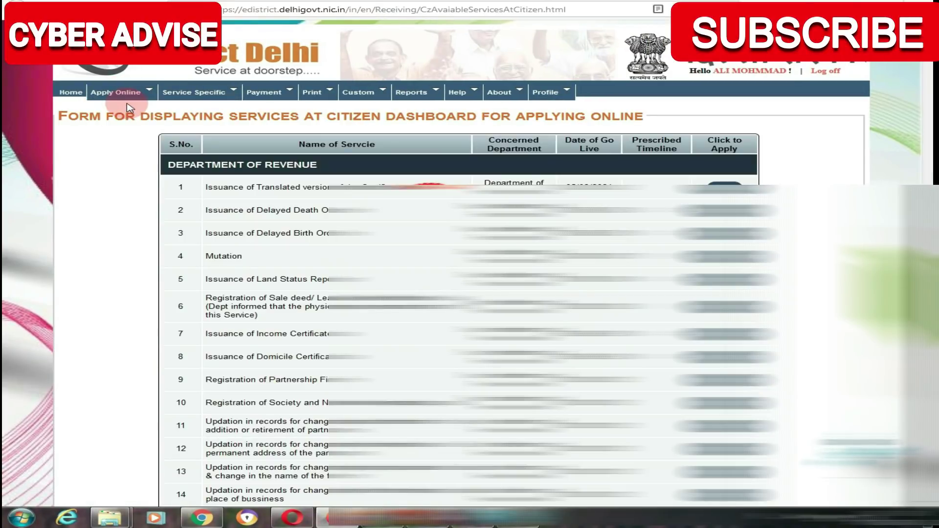
scroll(127, 106, "down", 15)
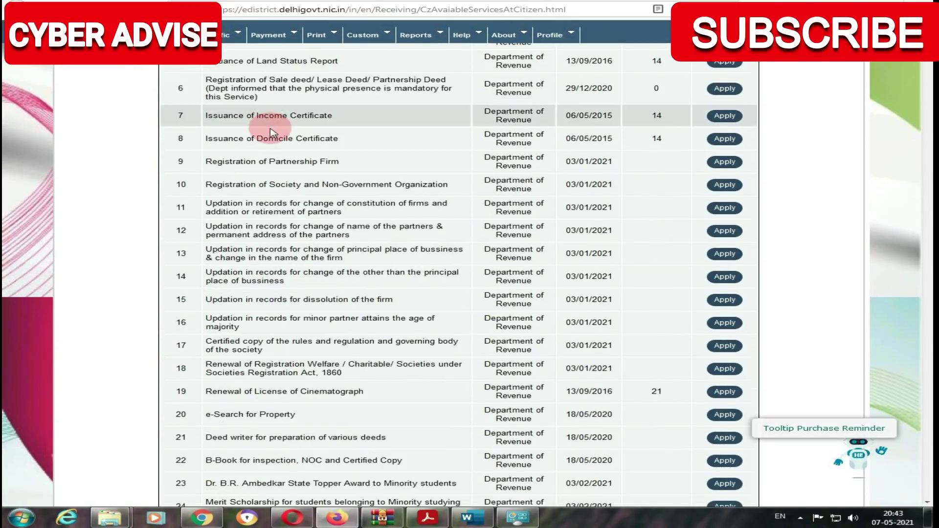
scroll(271, 133, "down", 20)
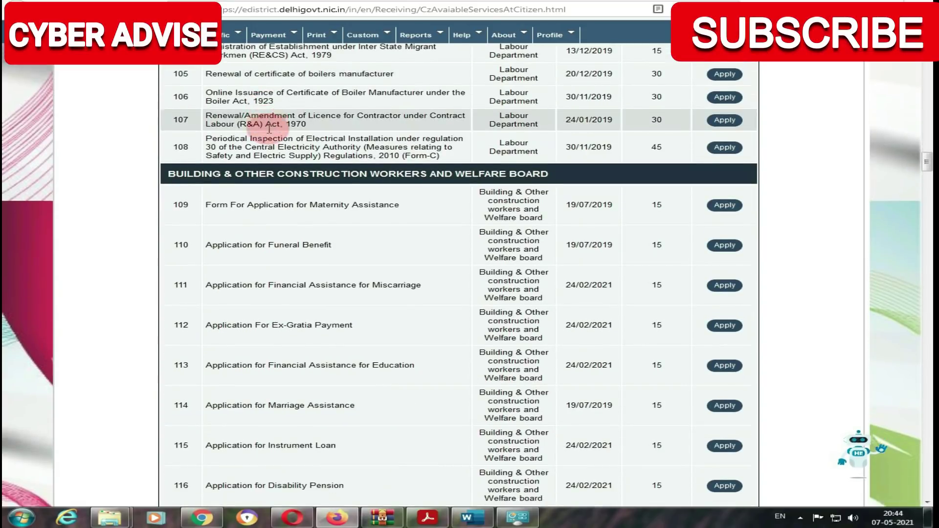
scroll(269, 129, "down", 2)
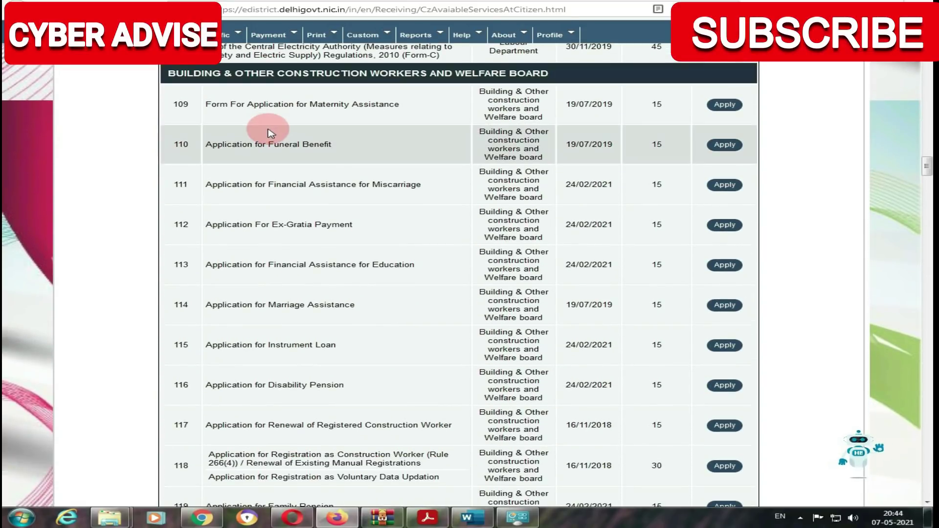
scroll(268, 133, "up", 2)
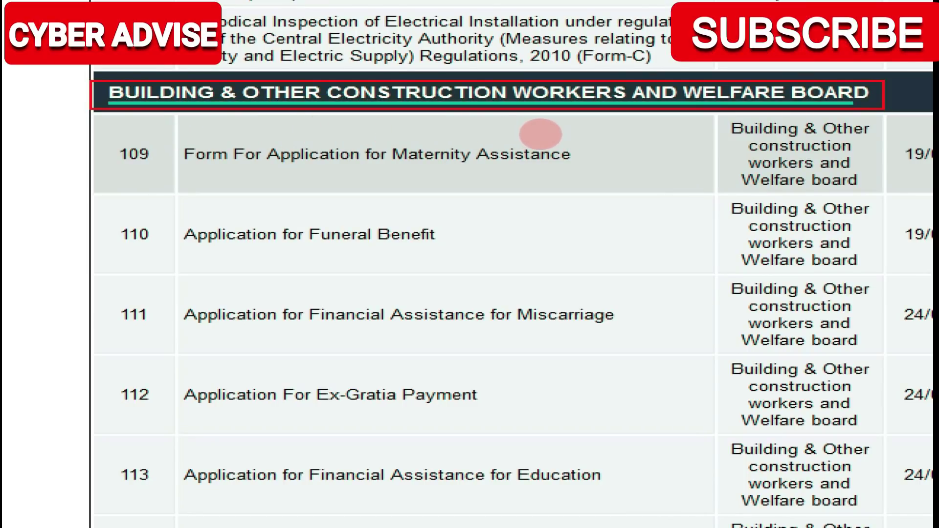
scroll(112, 347, "down", 5)
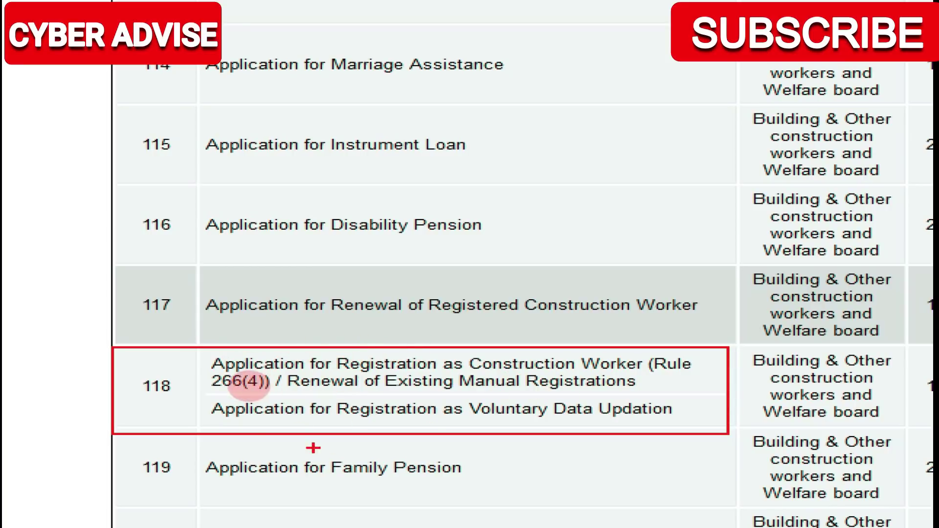
left_click_drag(179, 289, 716, 334)
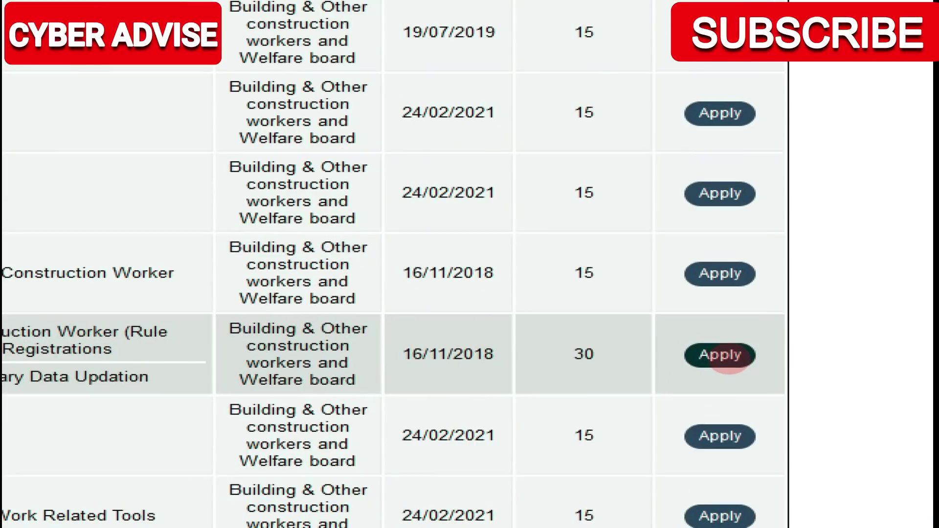
left_click_drag(642, 347, 672, 364)
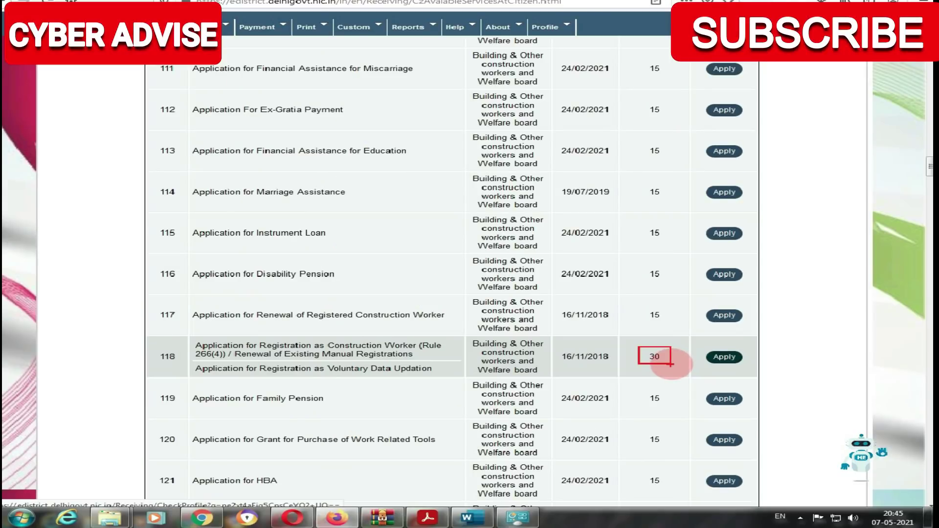
scroll(705, 367, "up", 1)
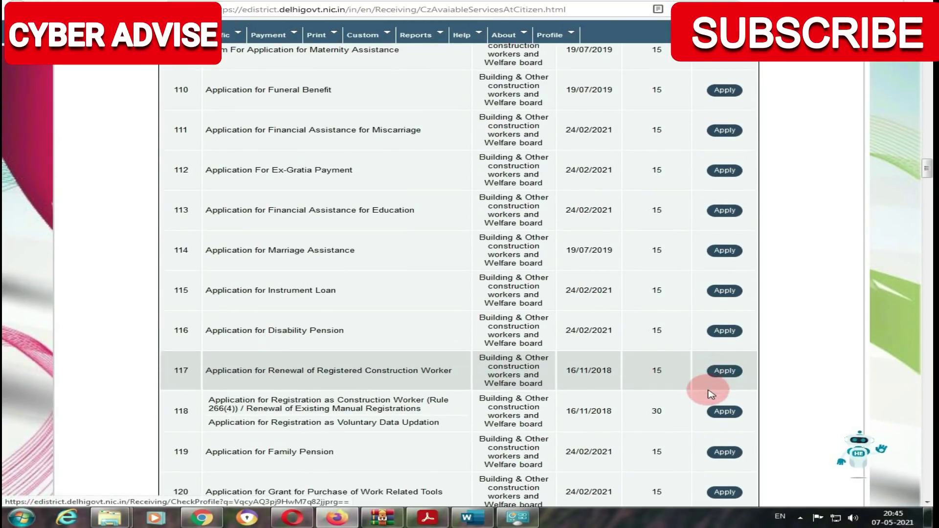
scroll(710, 395, "down", 1)
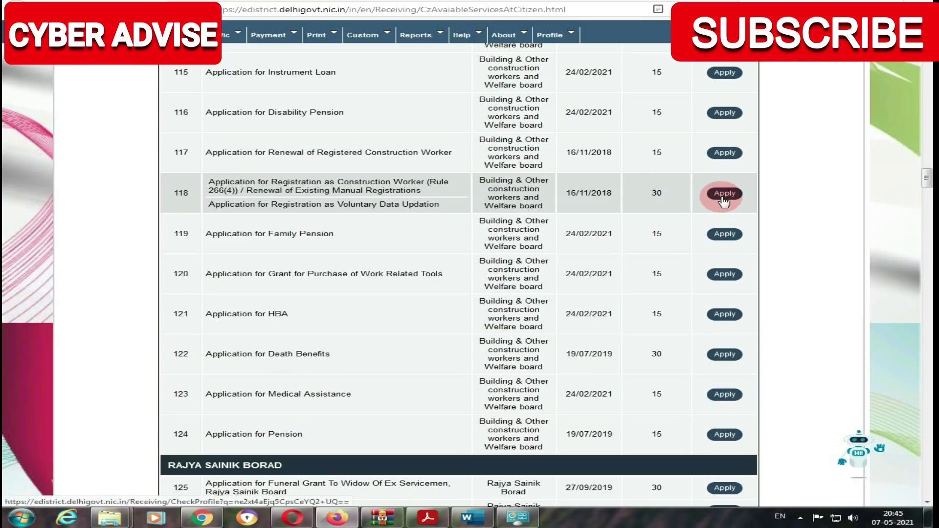
Apply for service 118 and answer No to 'Are you a registered construction worker?'.
left_click(723, 194)
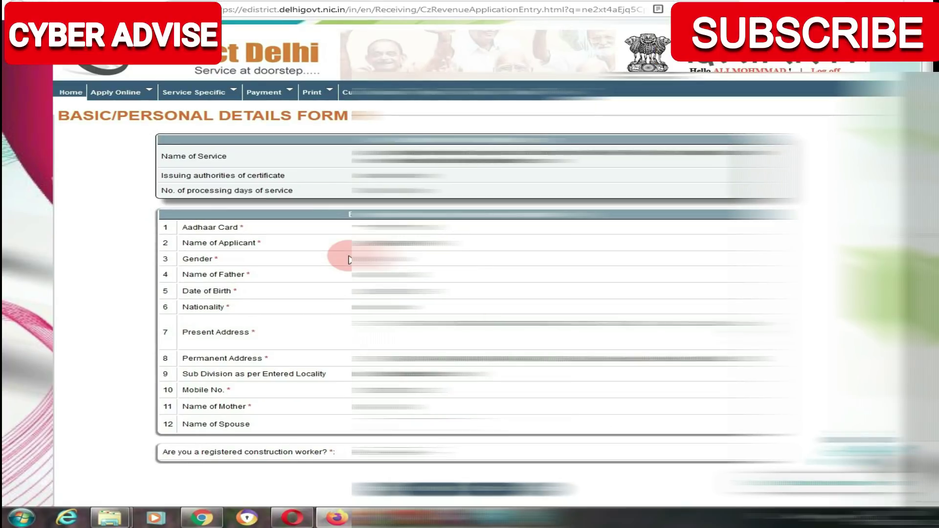
scroll(349, 259, "down", 2)
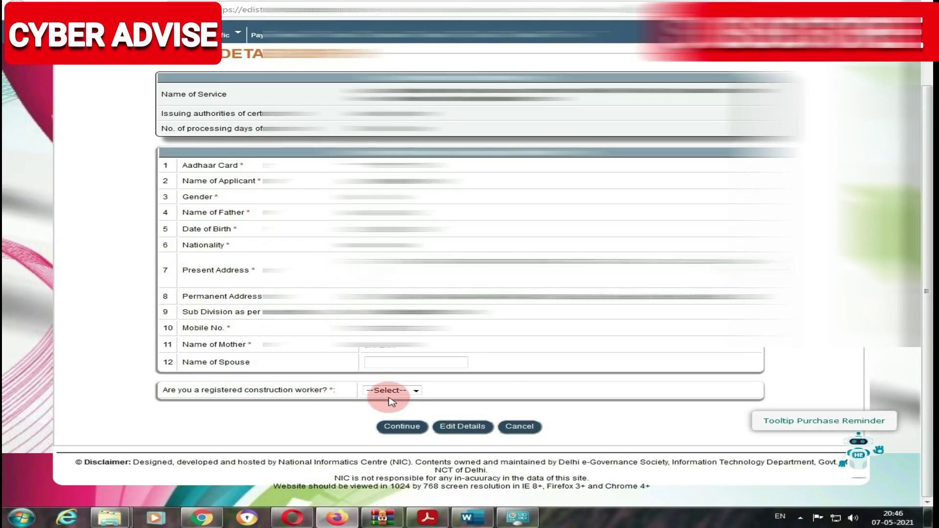
left_click(586, 378)
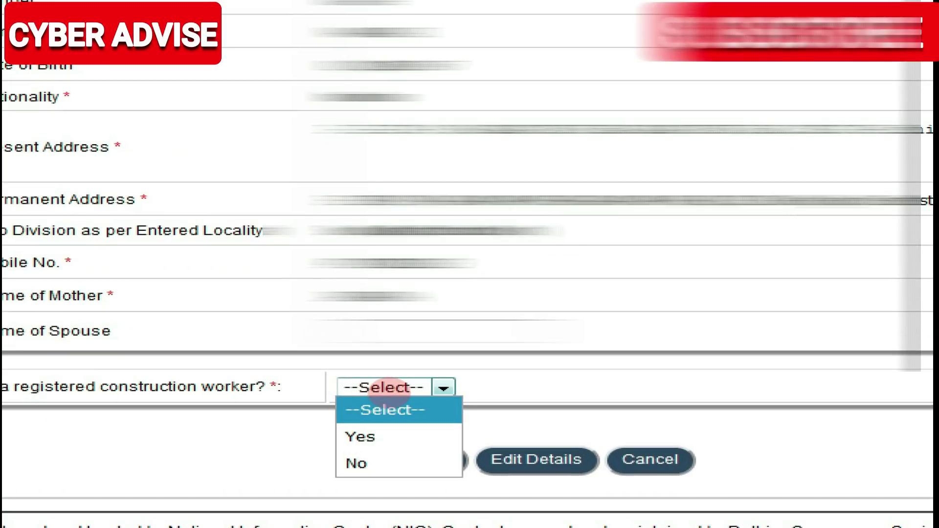
left_click(357, 463)
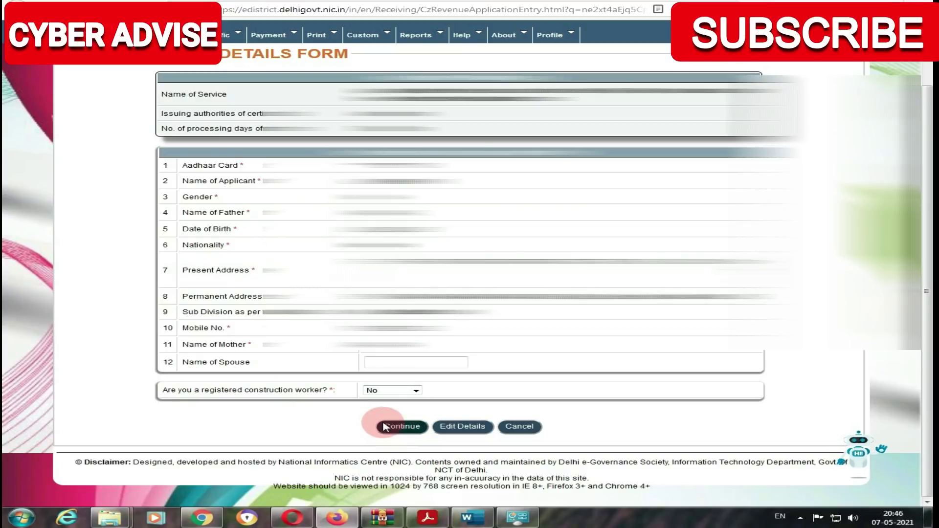
Submit the basic details and continue to the Personal Details of the service entry form.
left_click(384, 427)
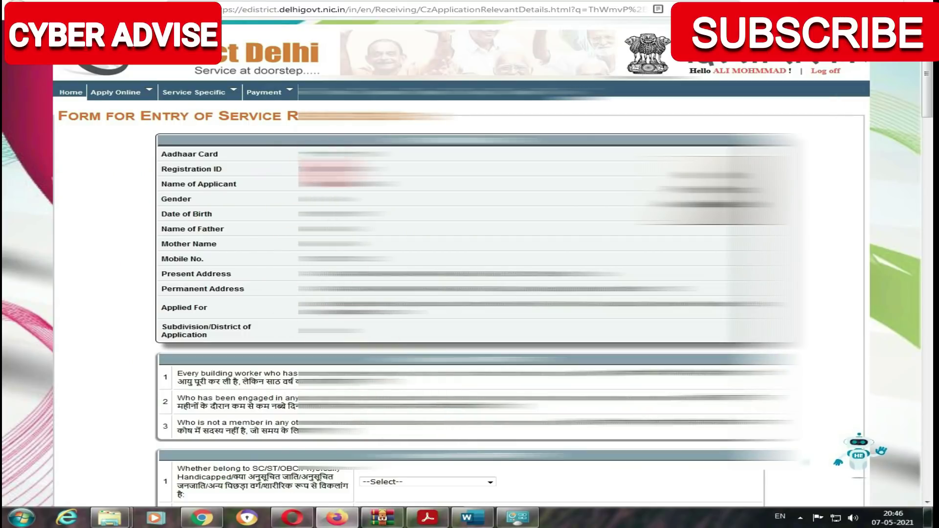
left_click_drag(294, 154, 445, 289)
scroll(469, 264, "down", 3)
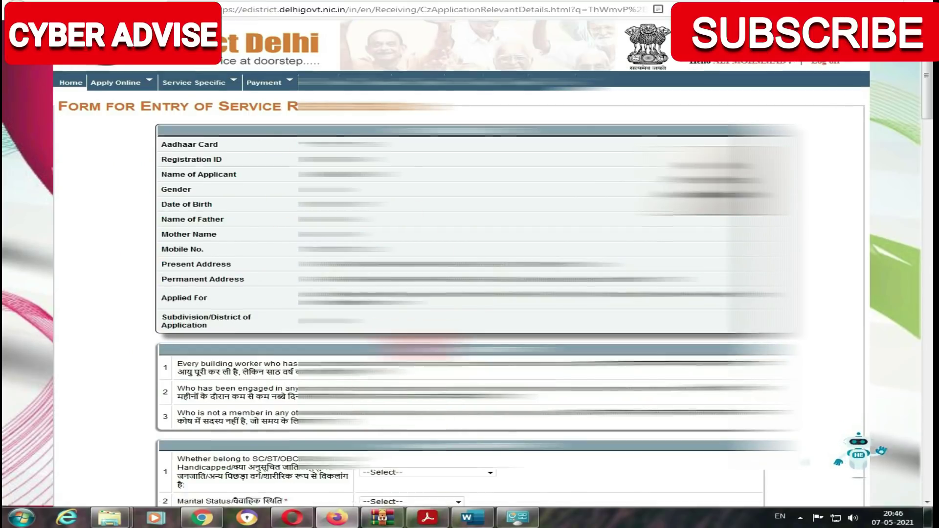
scroll(411, 343, "down", 2)
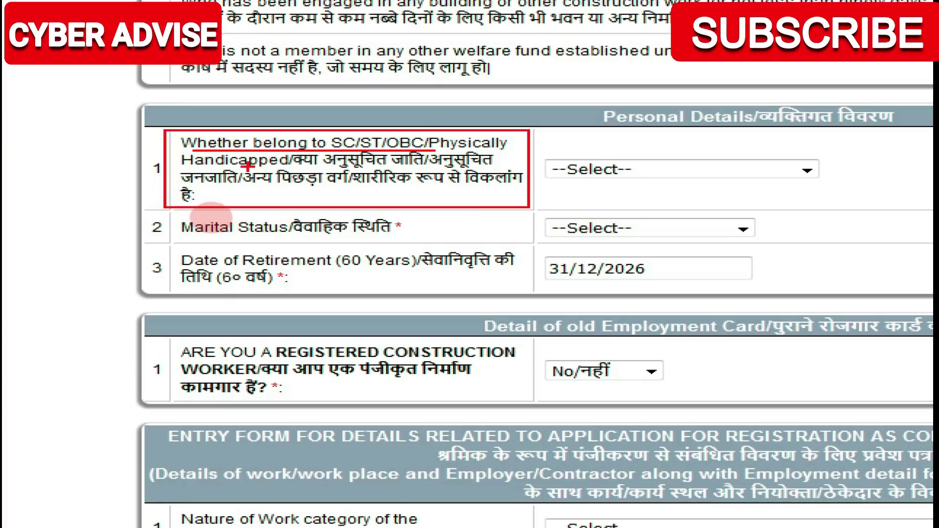
Choose General/सामान्य in the SC/ST/OBC/Physically Handicapped dropdown.
left_click(555, 171)
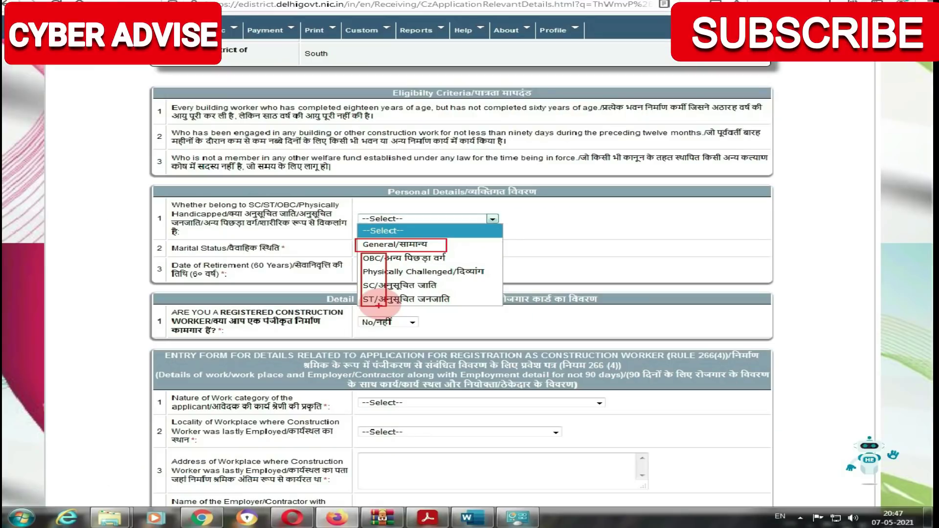
key("Escape")
left_click(377, 219)
left_click(386, 243)
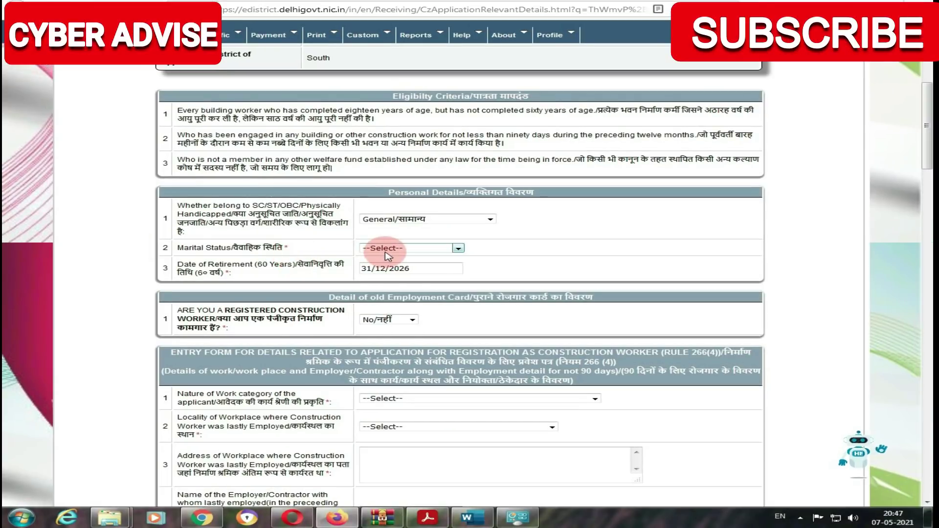
Set the applicant's marital status to Married/विवाहित.
left_click(387, 249)
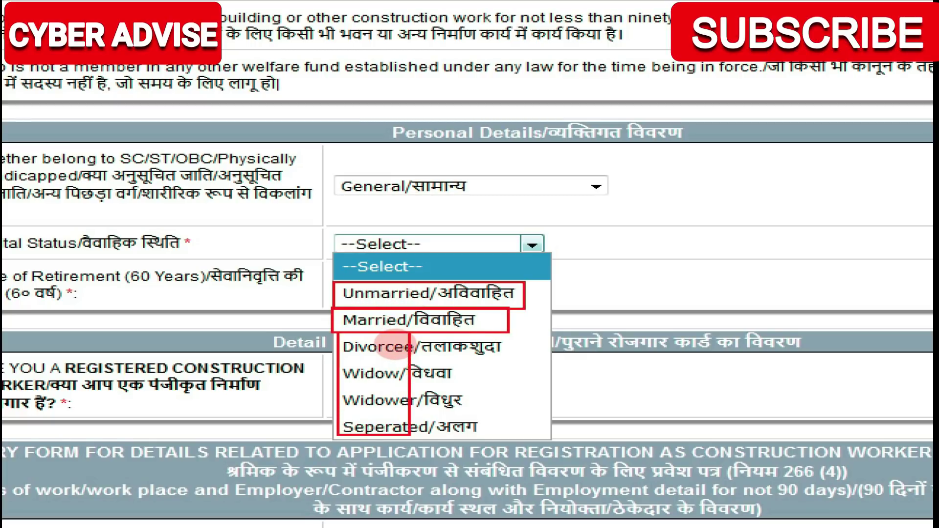
left_click(371, 320)
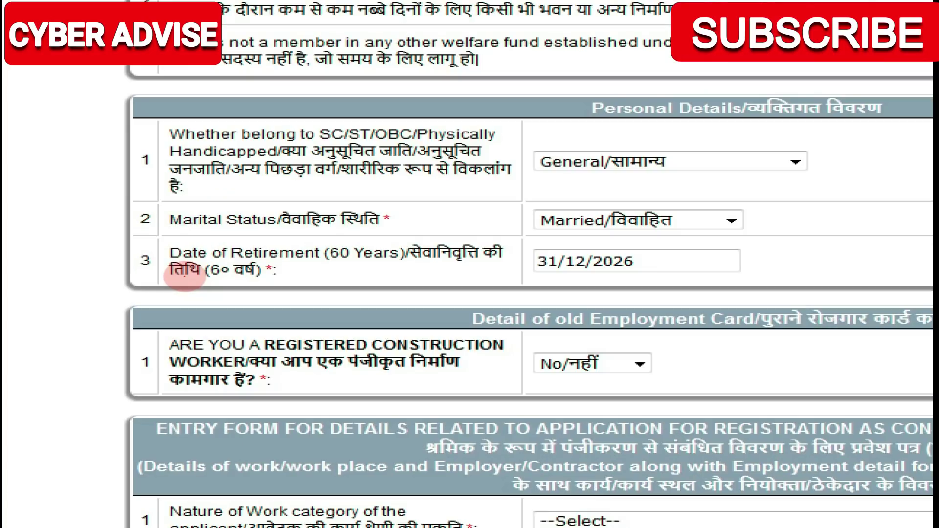
left_click_drag(164, 245, 322, 264)
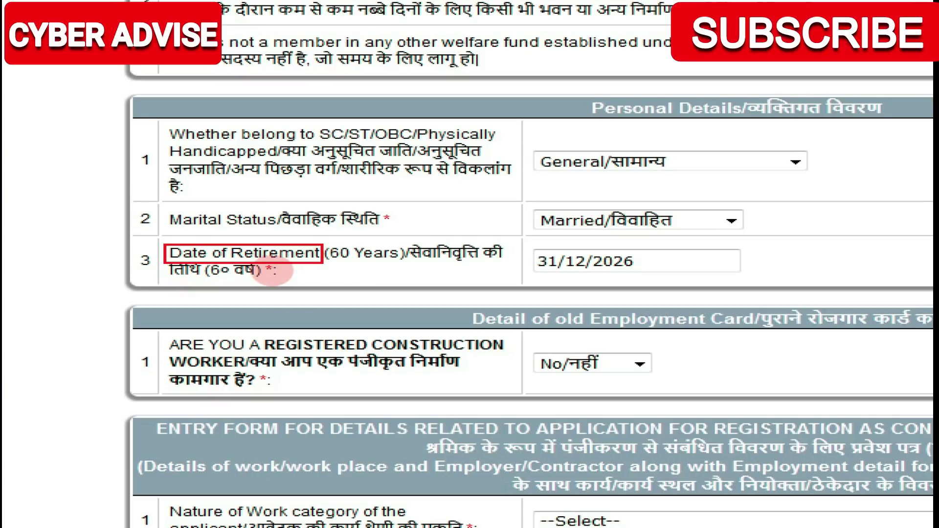
left_click_drag(338, 264, 415, 264)
left_click_drag(529, 250, 644, 274)
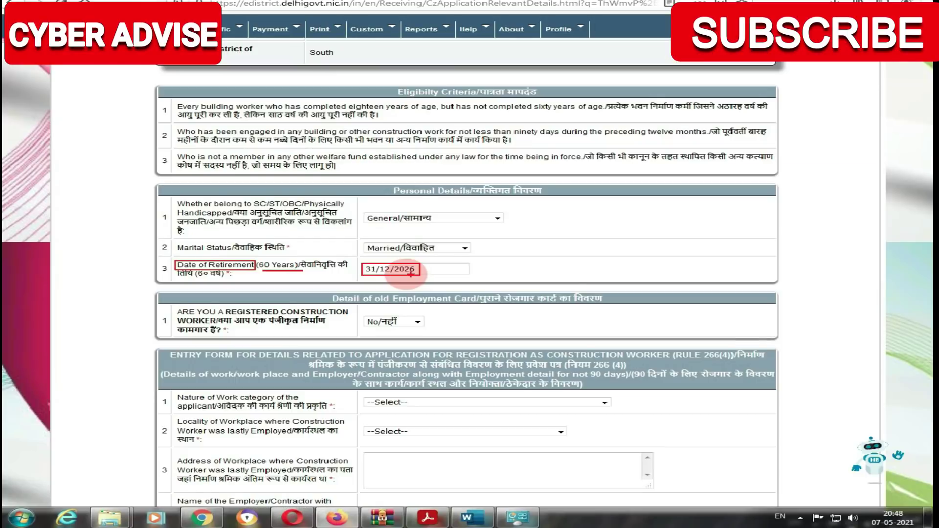
key("Escape")
Move down to the work details and view the answers for the old employment card question.
scroll(398, 276, "down", 1)
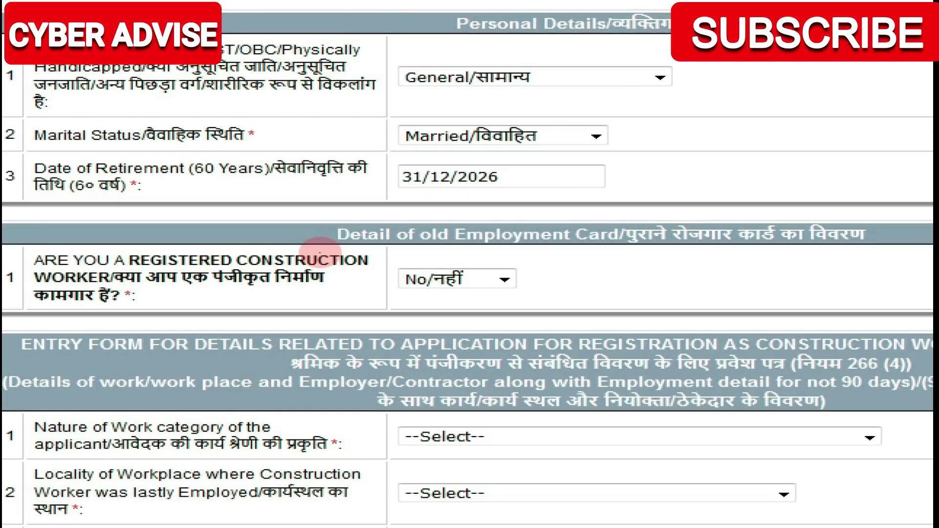
mouse_move(305, 217)
left_mouse_down()
mouse_move(356, 252)
mouse_move(880, 252)
left_mouse_up()
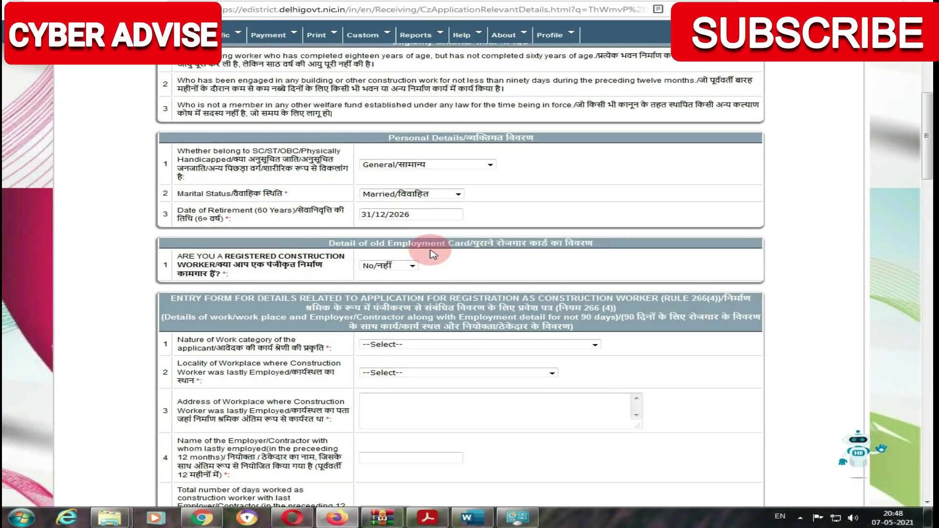
left_click(391, 266)
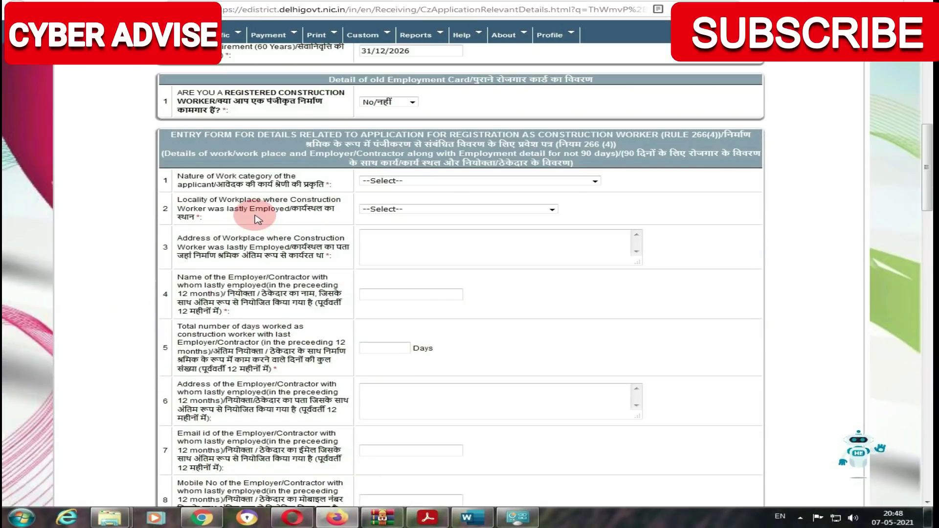
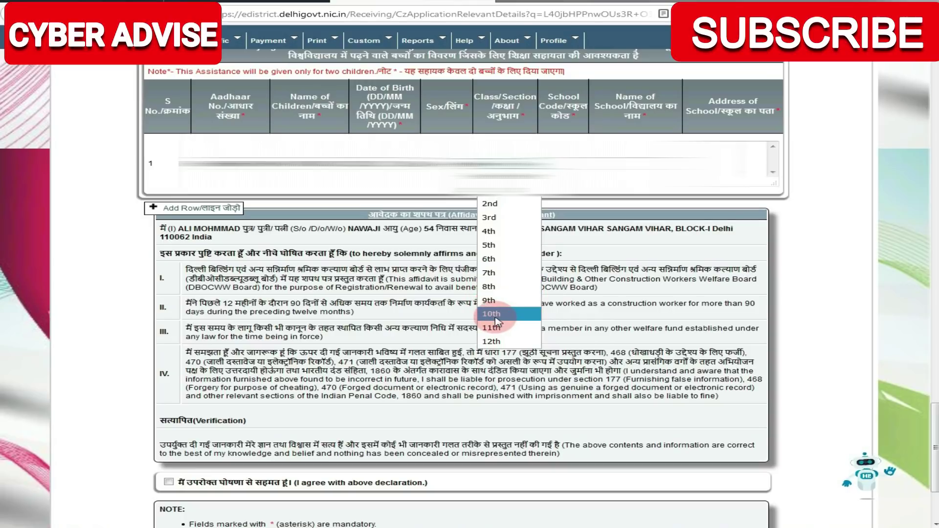
Choose 10th as the child's class, accept the affidavit declaration and proceed to supporting documents.
left_click(495, 315)
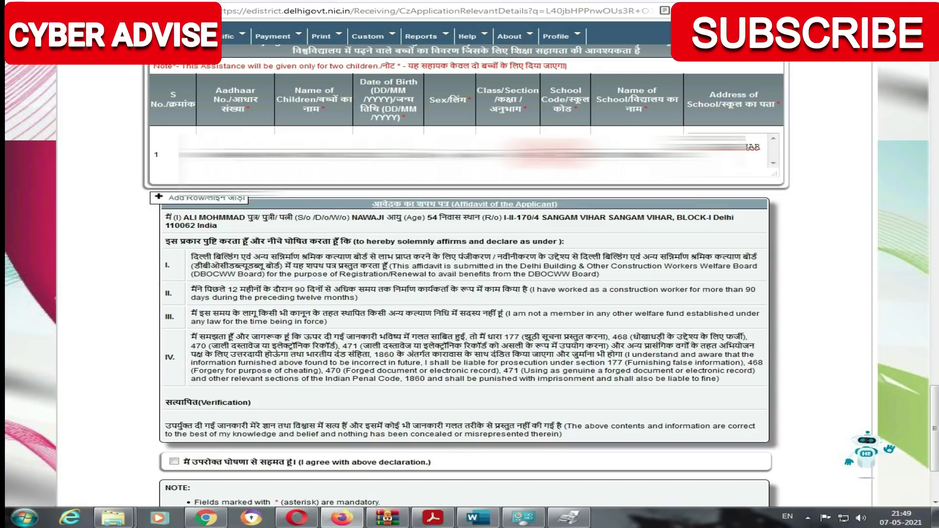
scroll(83, 319, "down", 2)
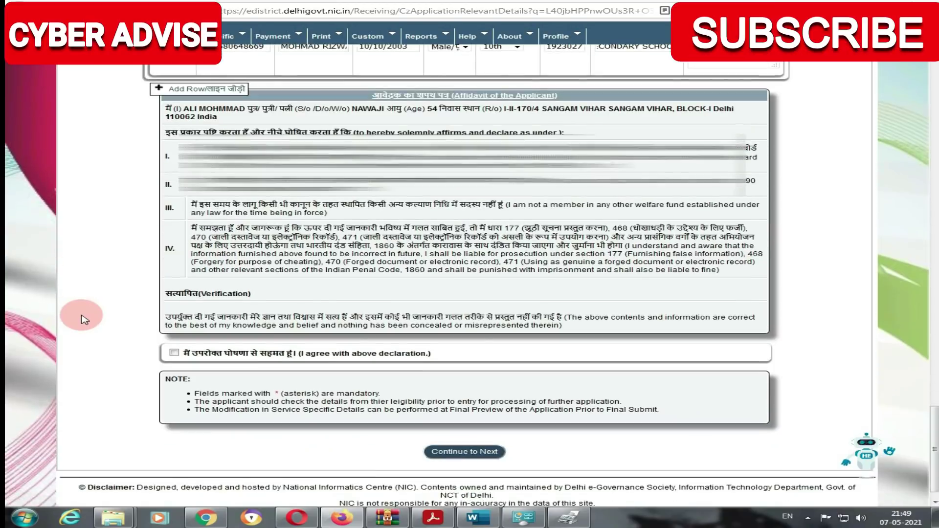
scroll(86, 319, "down", 1)
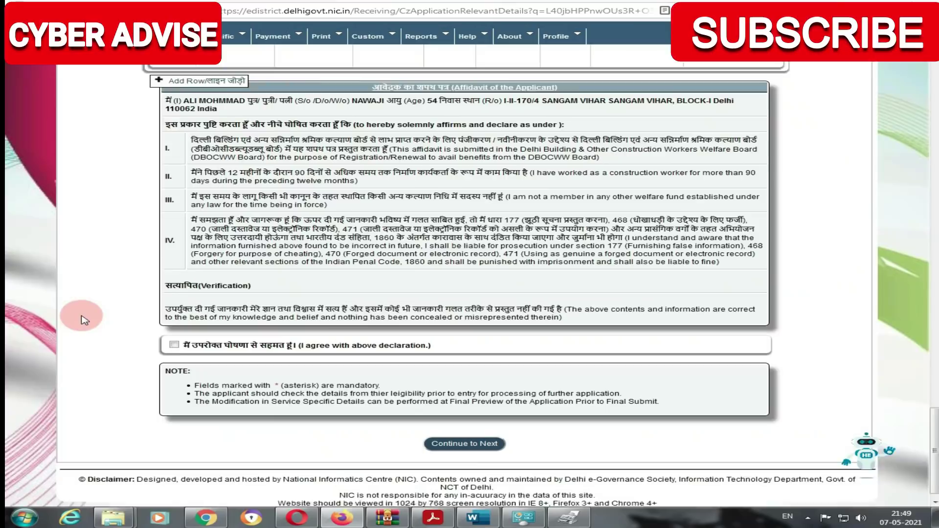
scroll(83, 320, "down", 1)
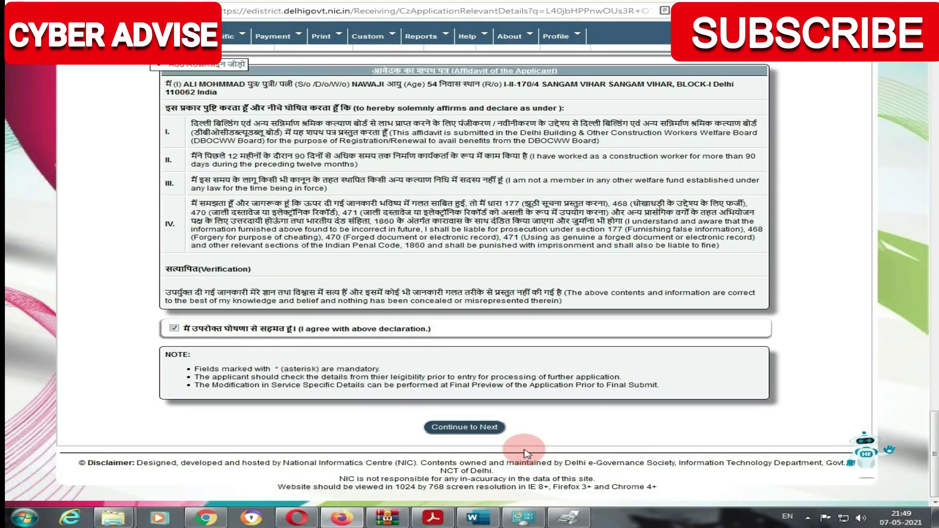
left_click(464, 425)
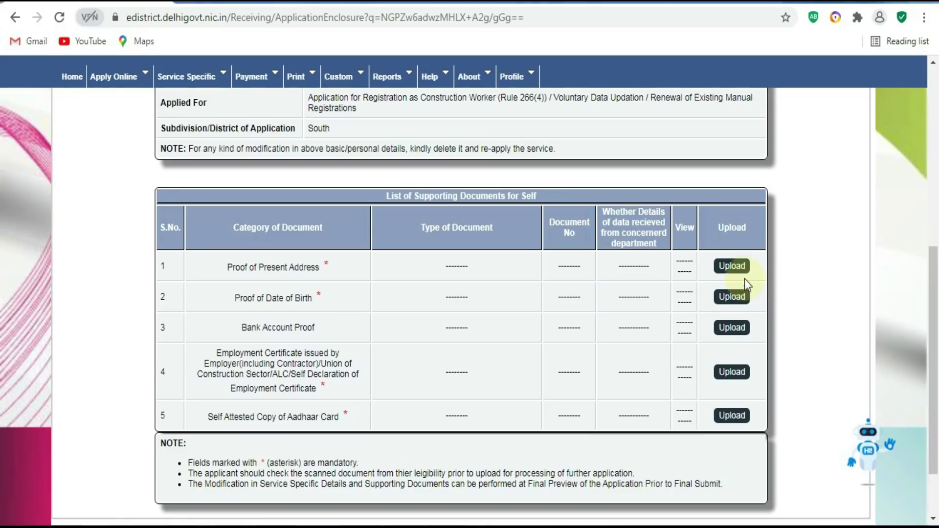
Choose Aadhaar Card issued by UID as Proof of Present Address and verify its number.
left_click(732, 265)
left_click_drag(935, 245, 935, 411)
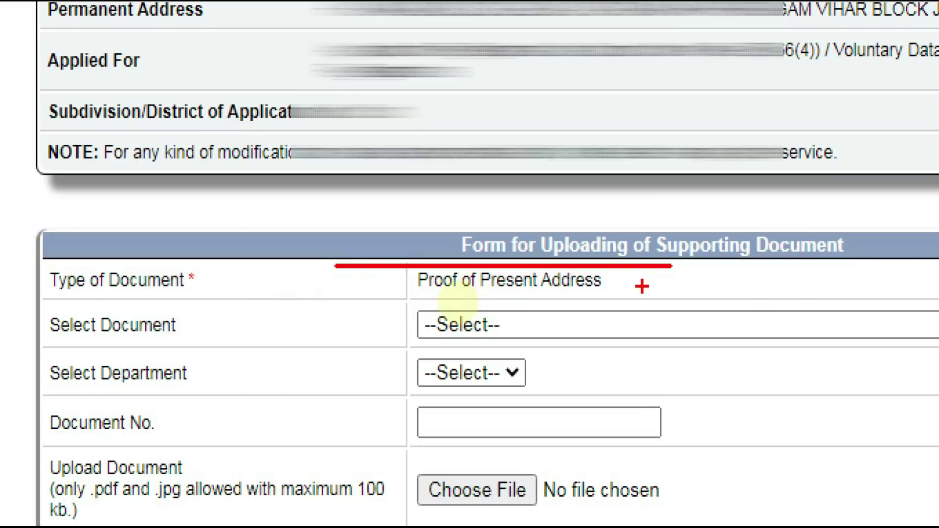
left_click(642, 286)
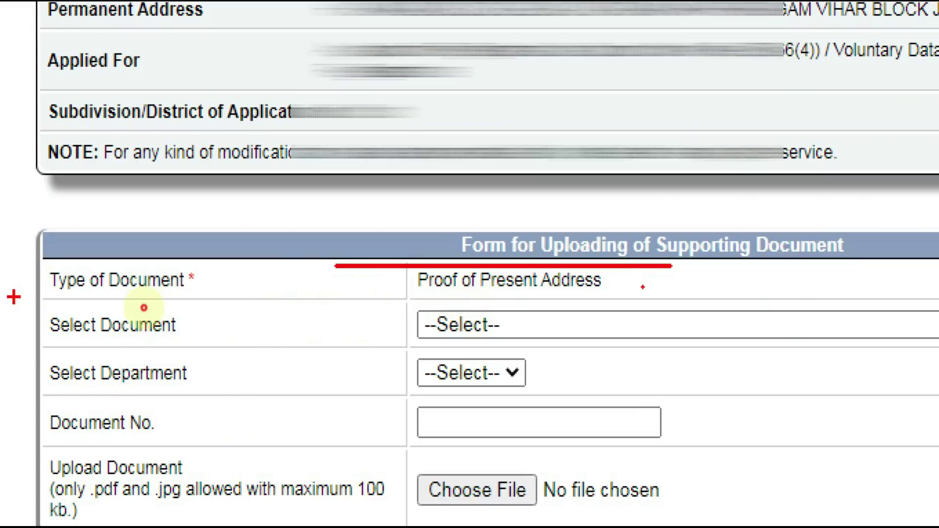
left_click_drag(14, 297, 220, 364)
left_click_drag(374, 312, 557, 342)
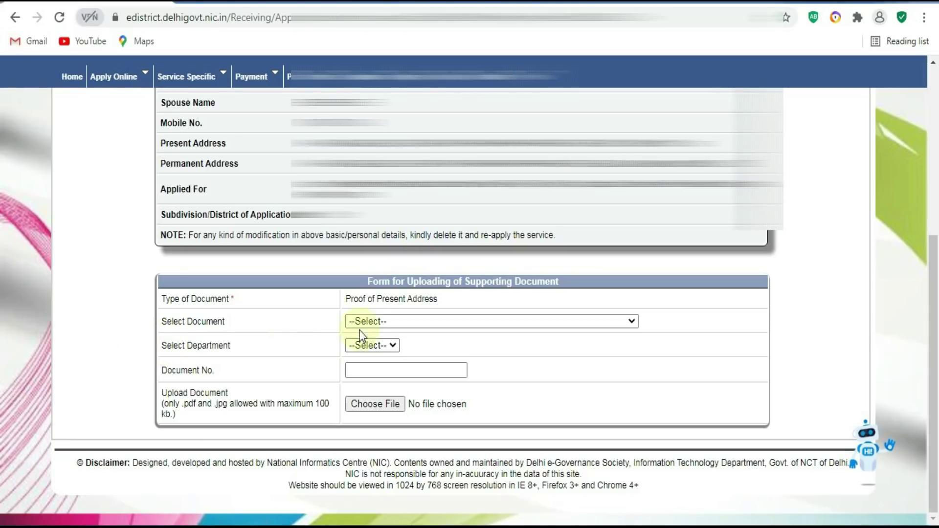
left_click(369, 321)
left_click(372, 347)
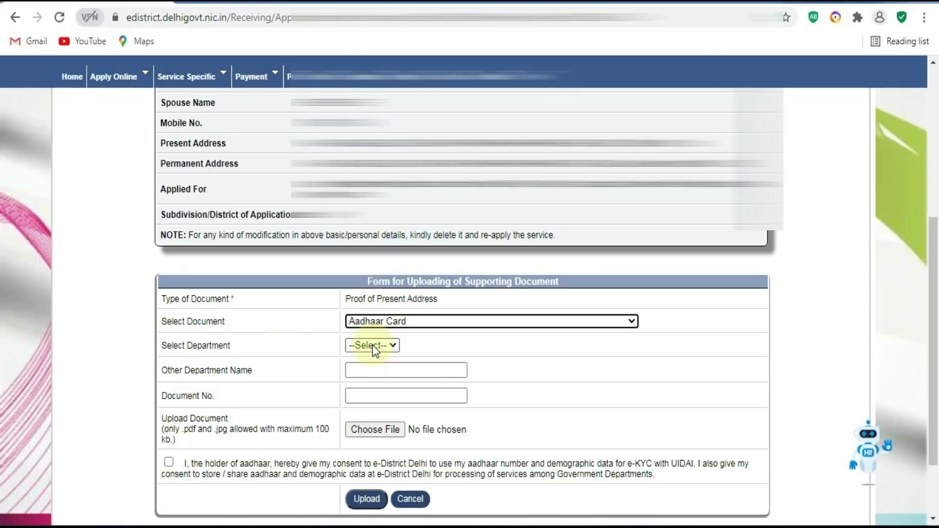
left_click(372, 345)
left_click(363, 370)
left_click(361, 372)
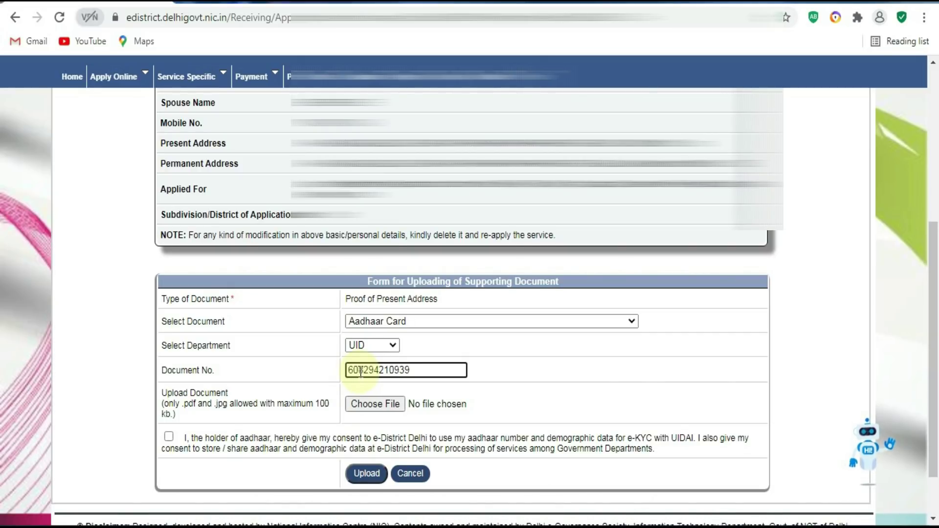
left_click(379, 405)
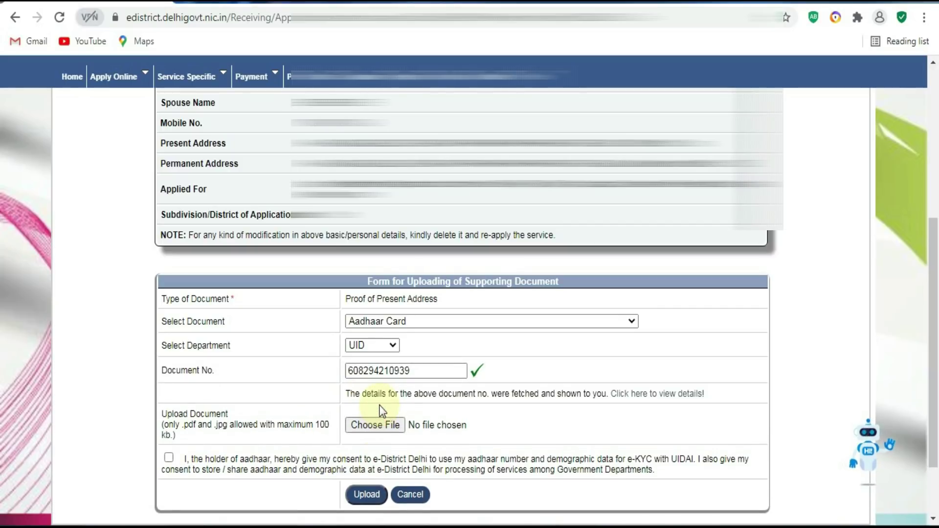
Attach the ANU ADAR image from the Desktop, give e-KYC consent and upload it.
left_click(383, 426)
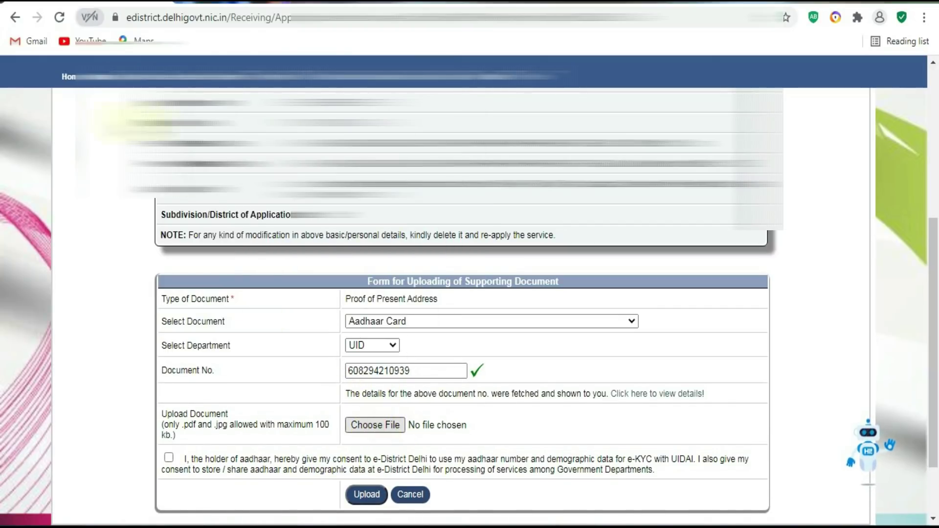
left_click(383, 426)
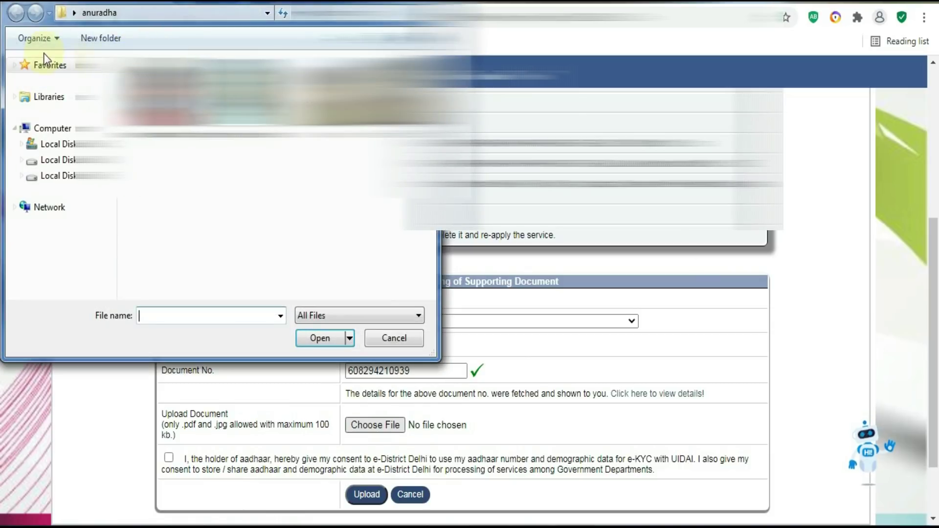
left_click(75, 14)
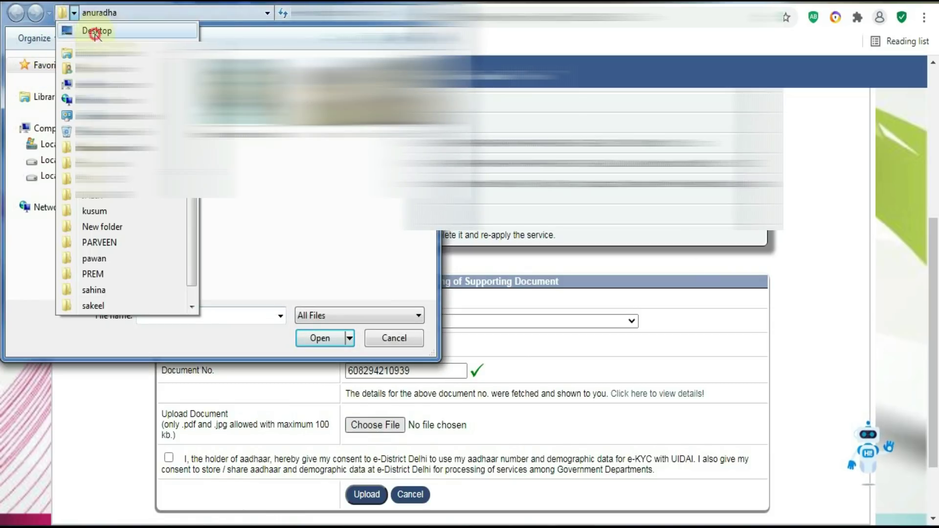
left_click(94, 30)
scroll(274, 176, "down", 8)
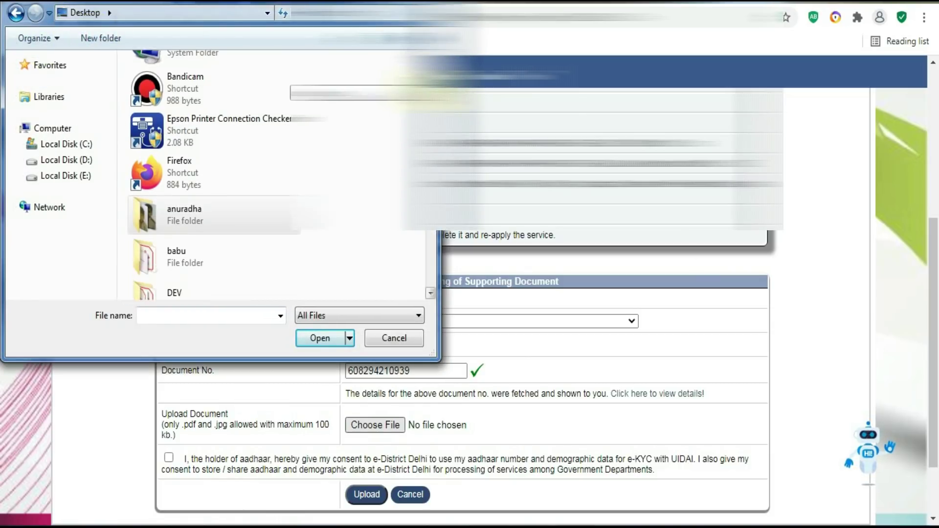
scroll(274, 176, "down", 6)
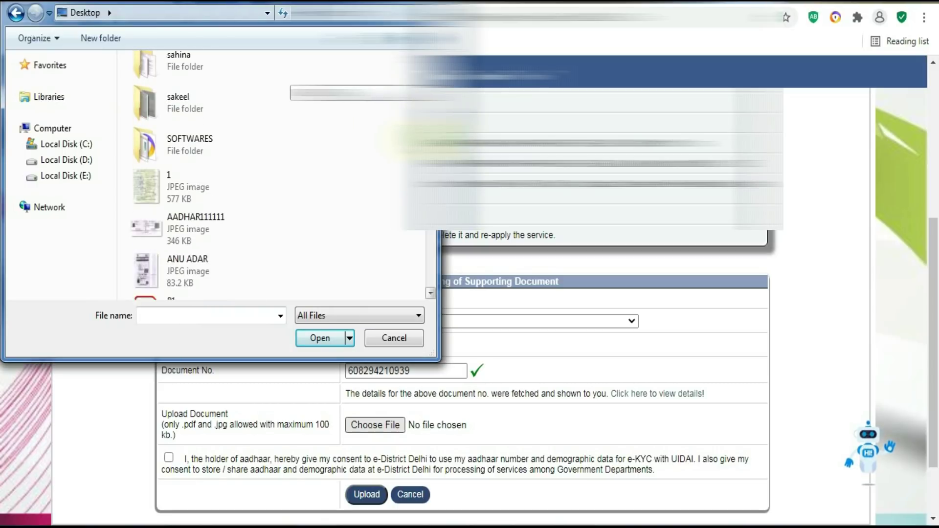
left_click(241, 224)
left_click(307, 345)
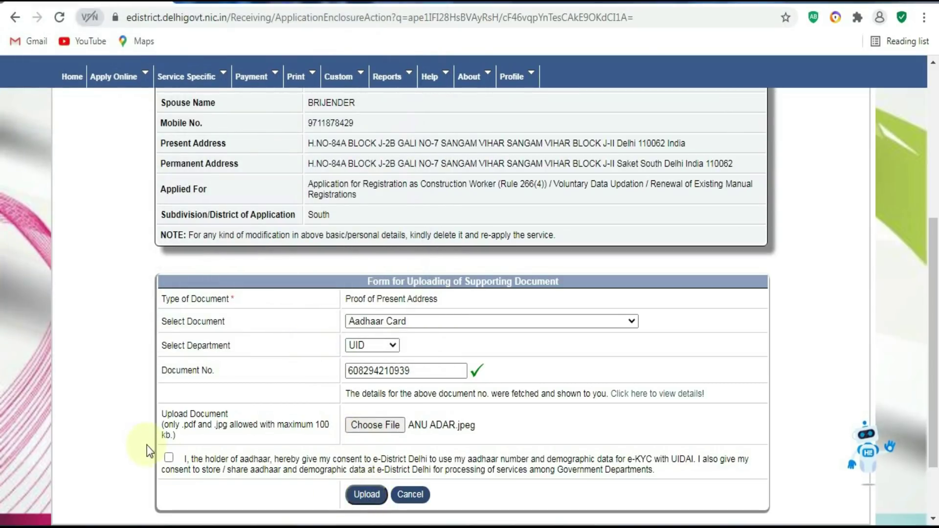
left_click(169, 460)
left_click(360, 495)
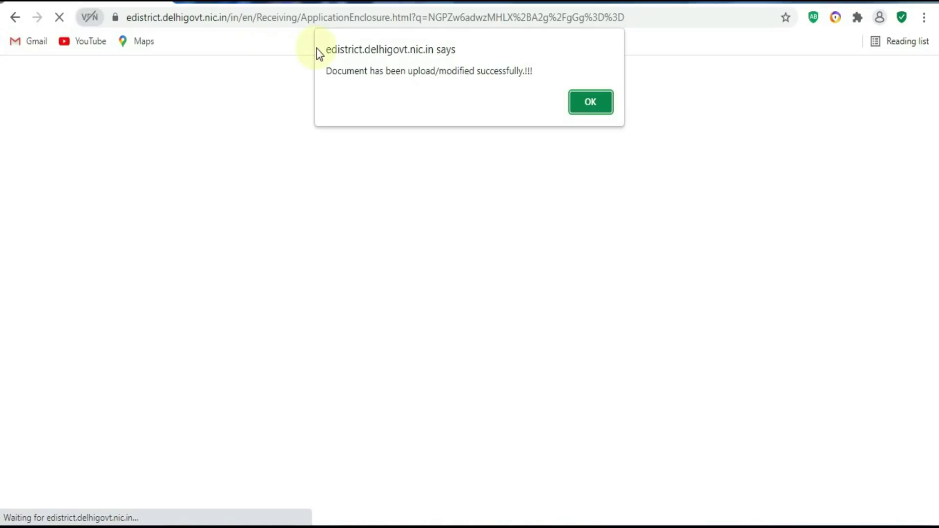
left_click(590, 102)
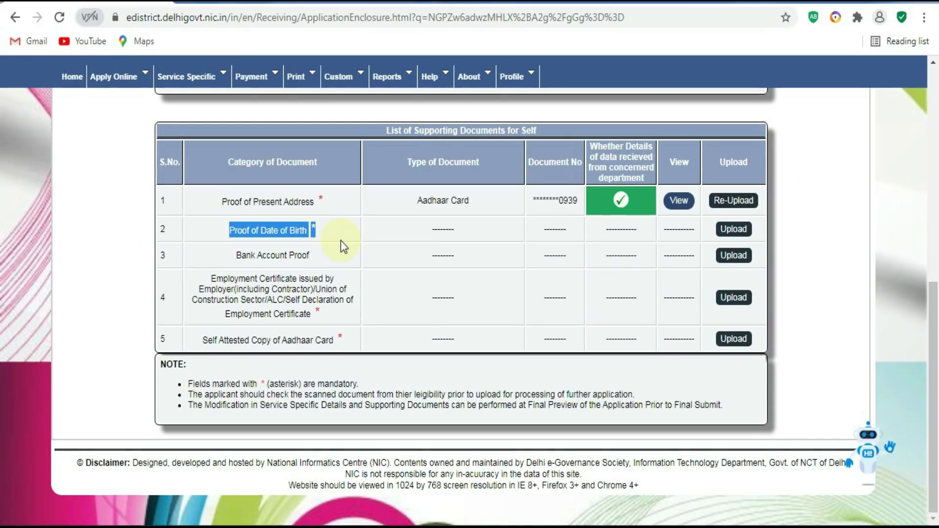
Choose Aadhaar Card (Verified DOB) issued by UID as Proof of Date of Birth and enter its number.
left_click(734, 229)
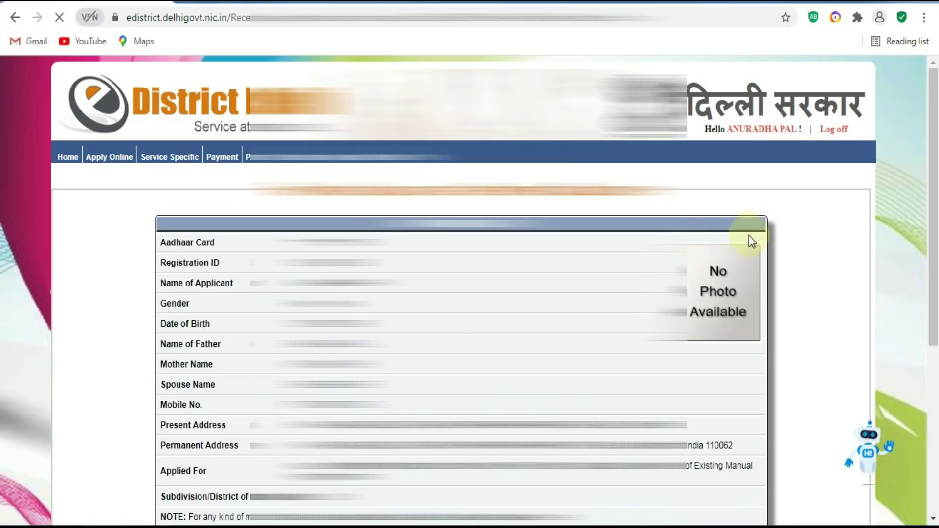
scroll(922, 221, "down", 6)
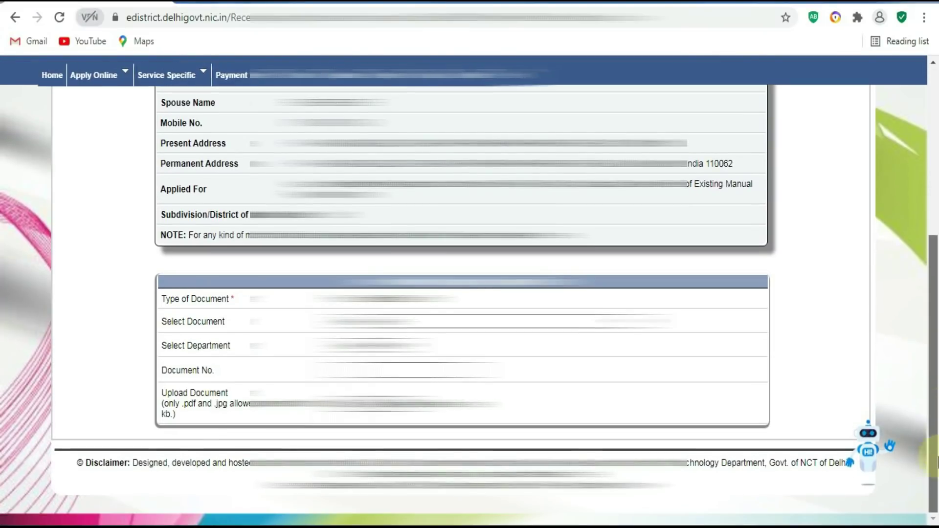
left_click_drag(237, 308, 389, 329)
left_click(389, 329)
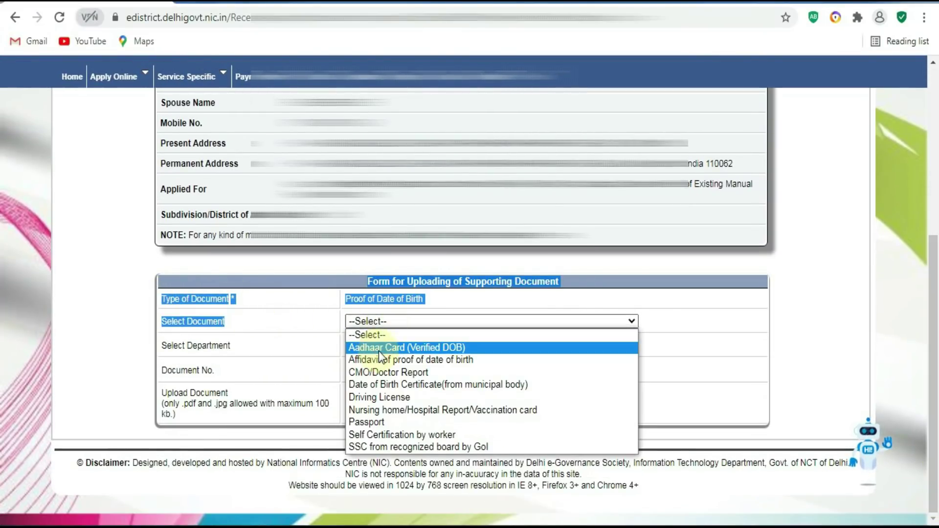
left_click(379, 351)
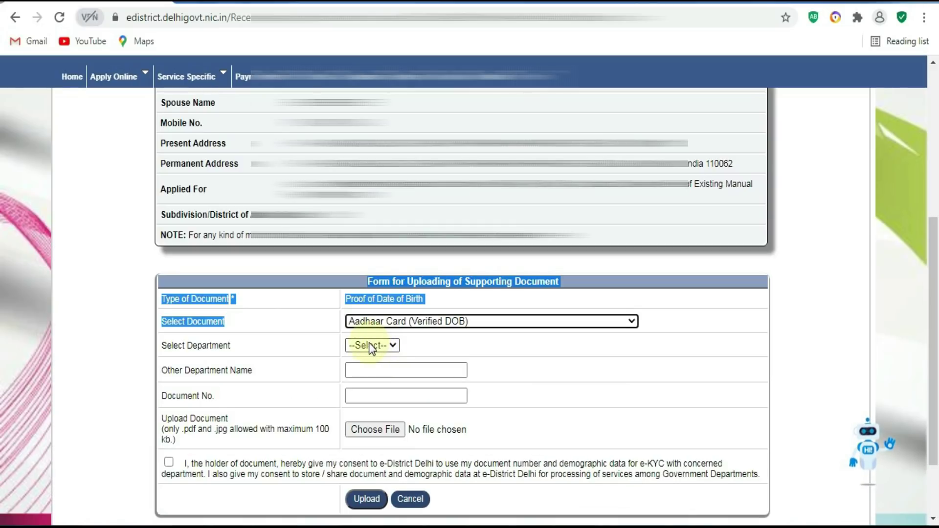
left_click(369, 345)
left_click(363, 372)
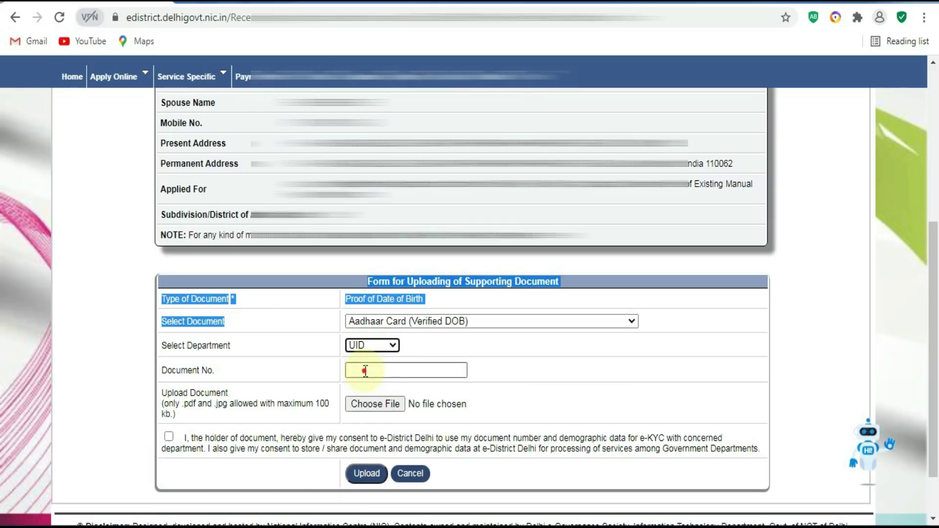
left_click(366, 372)
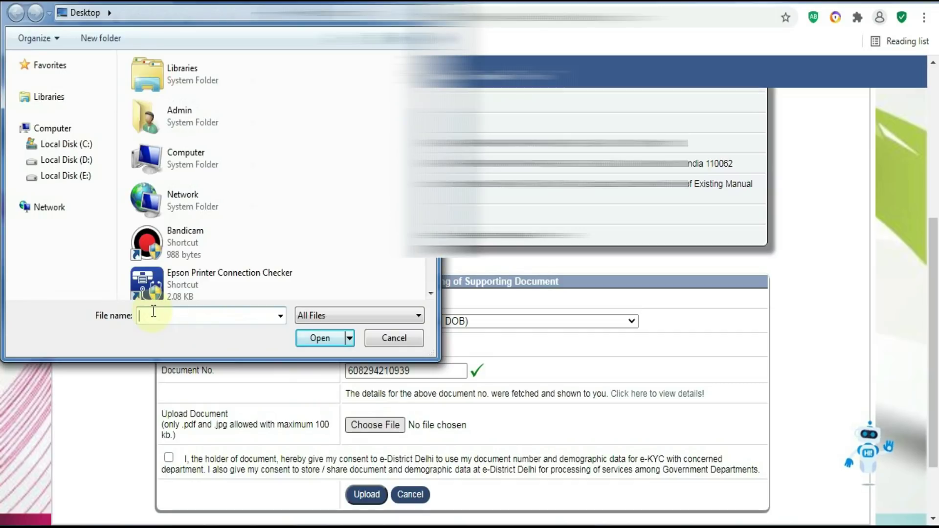
Attach the ANU ADAR image, give e-KYC consent and upload the date of birth proof.
scroll(271, 174, "down", 10)
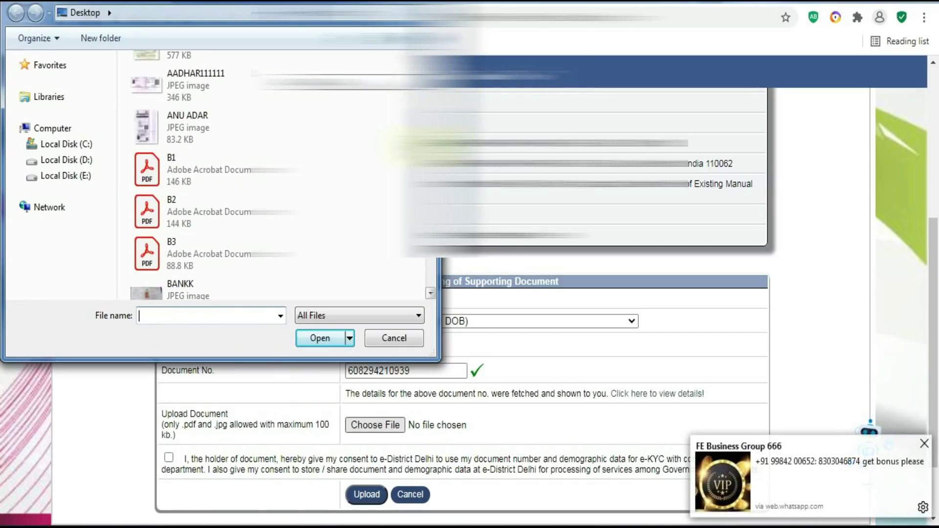
left_click(160, 118)
left_click(309, 335)
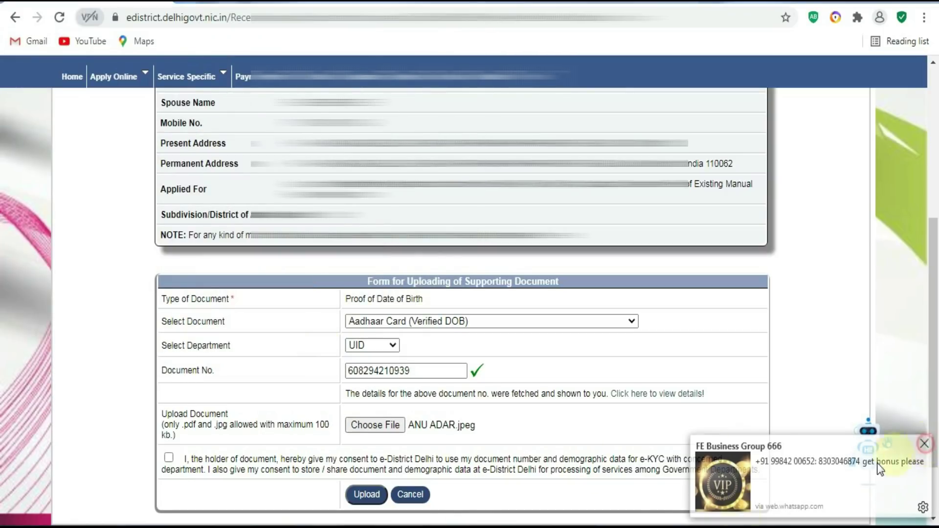
left_click(924, 444)
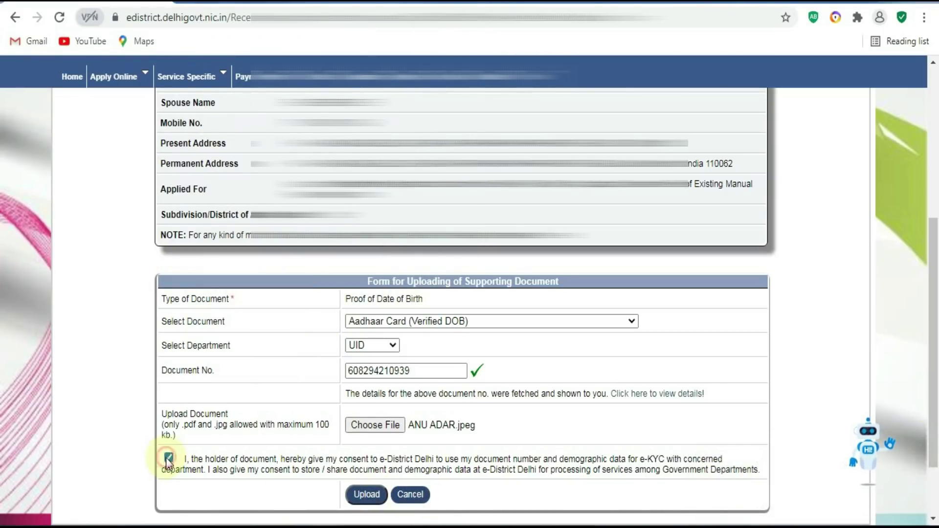
left_click(170, 459)
left_click(359, 495)
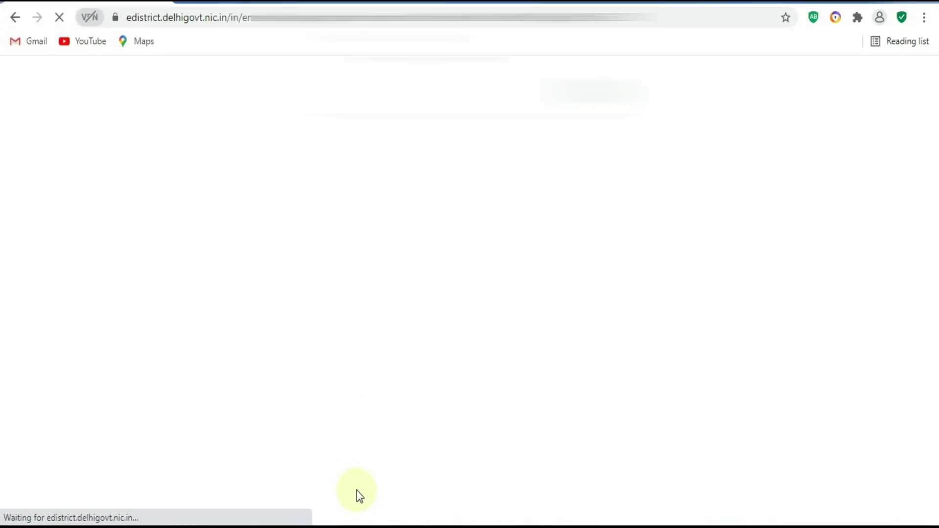
left_click(594, 102)
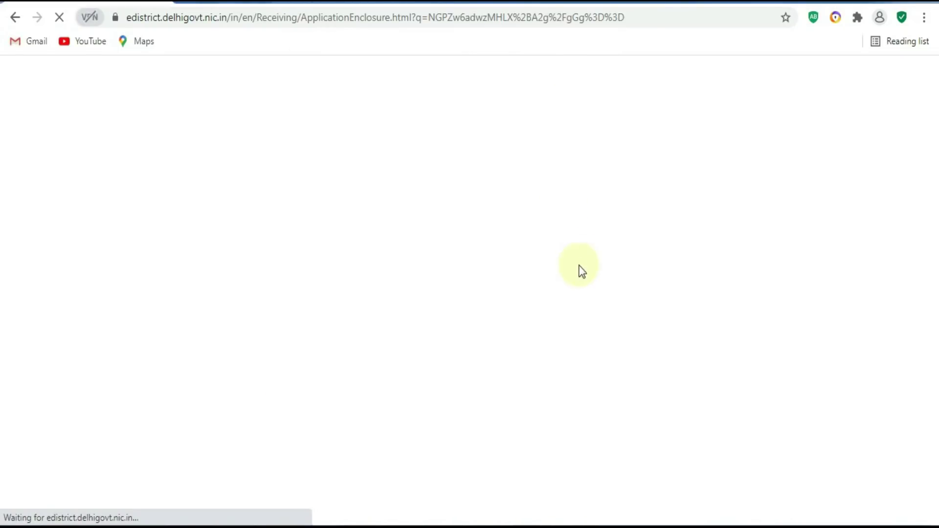
left_click_drag(935, 227, 936, 443)
left_click_drag(323, 252, 208, 255)
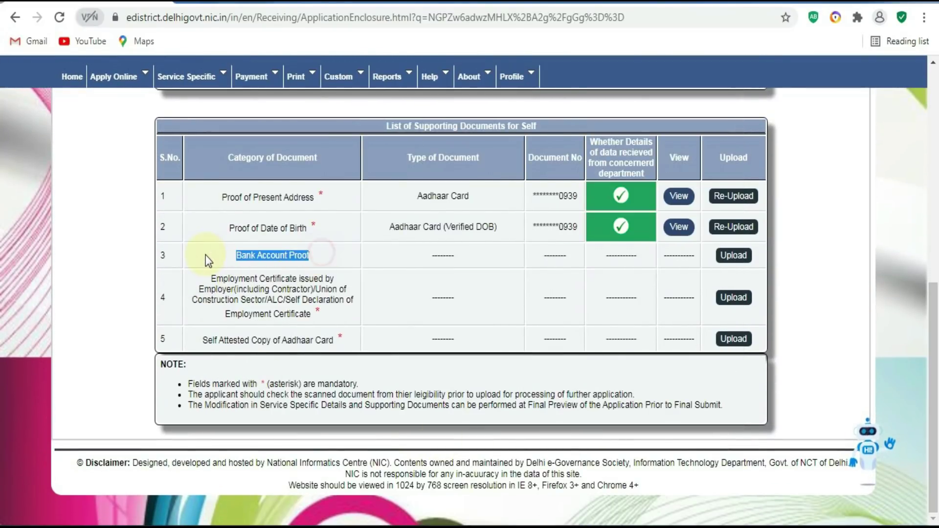
Choose Bank Passbook with Photographs, enter the account number as details, and set department to Other (SBI).
left_click(734, 256)
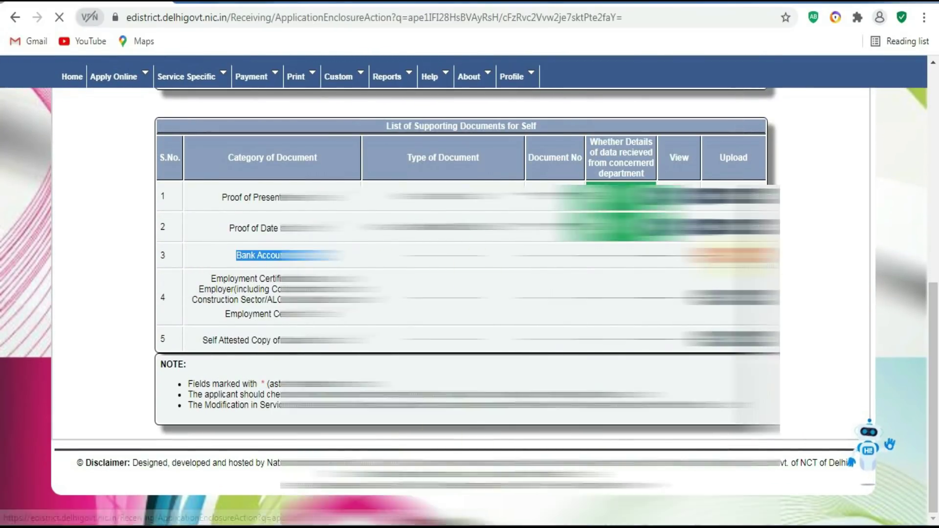
scroll(470, 293, "down", 6)
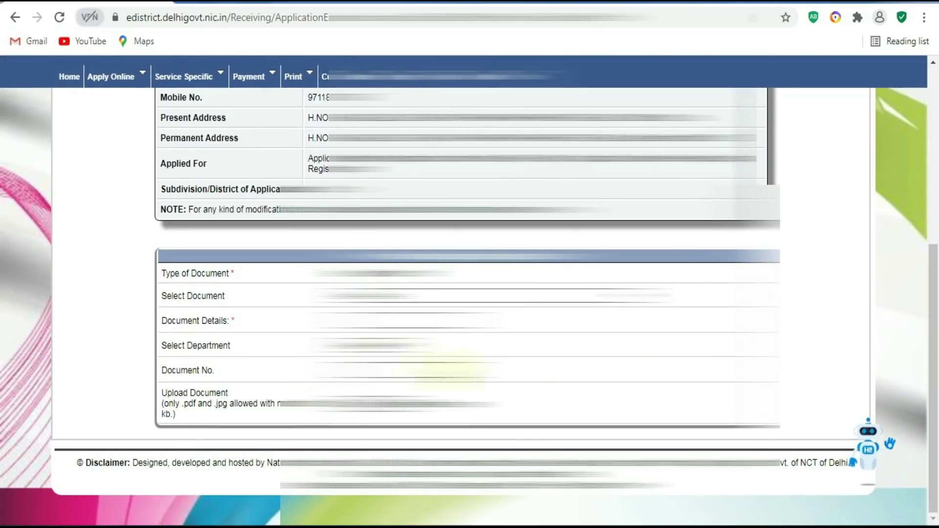
double_click(243, 297)
left_click(351, 295)
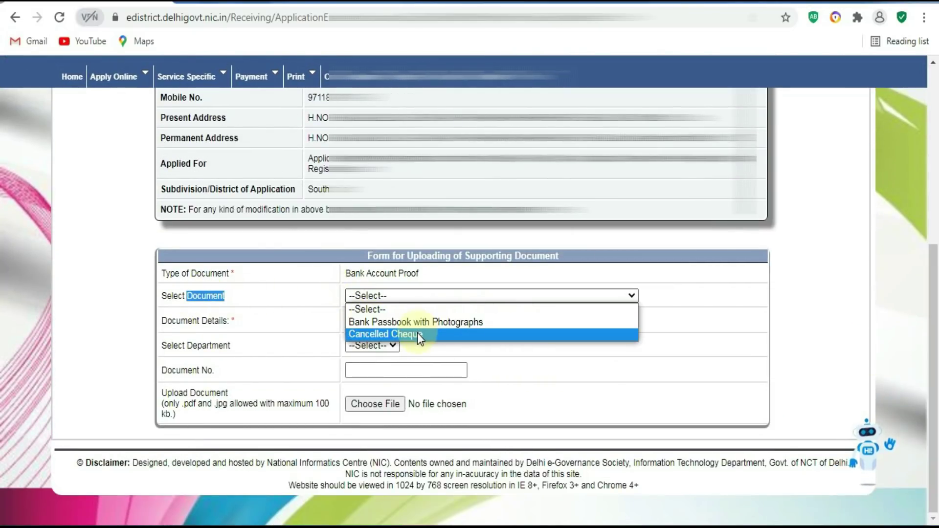
left_click(396, 323)
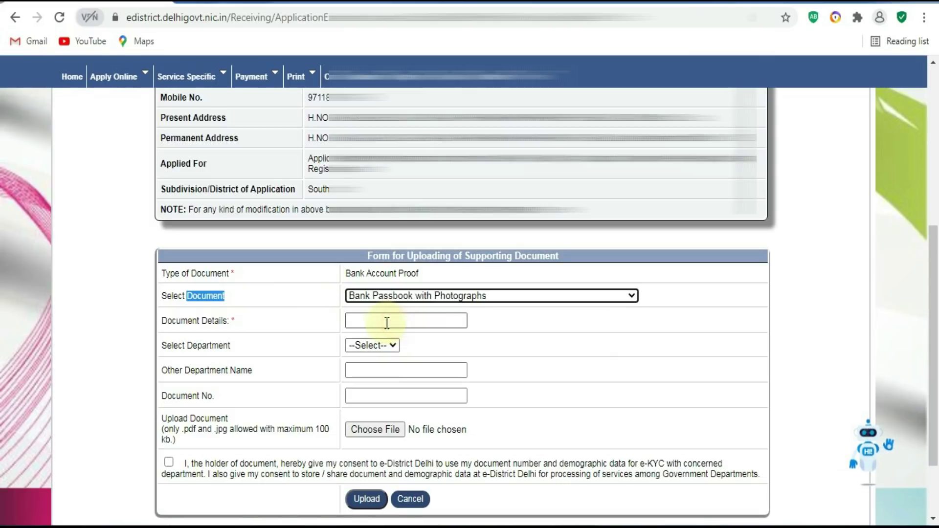
left_click_drag(232, 330, 142, 324)
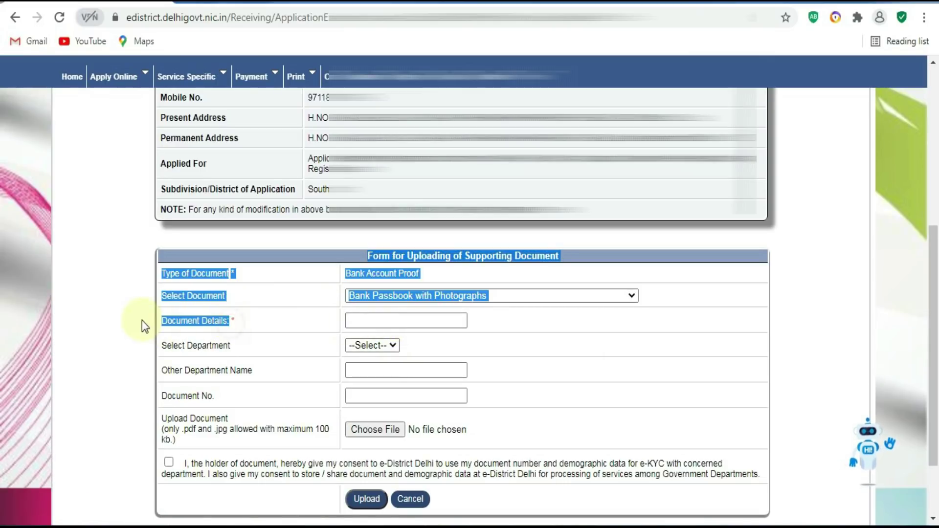
left_click(394, 319)
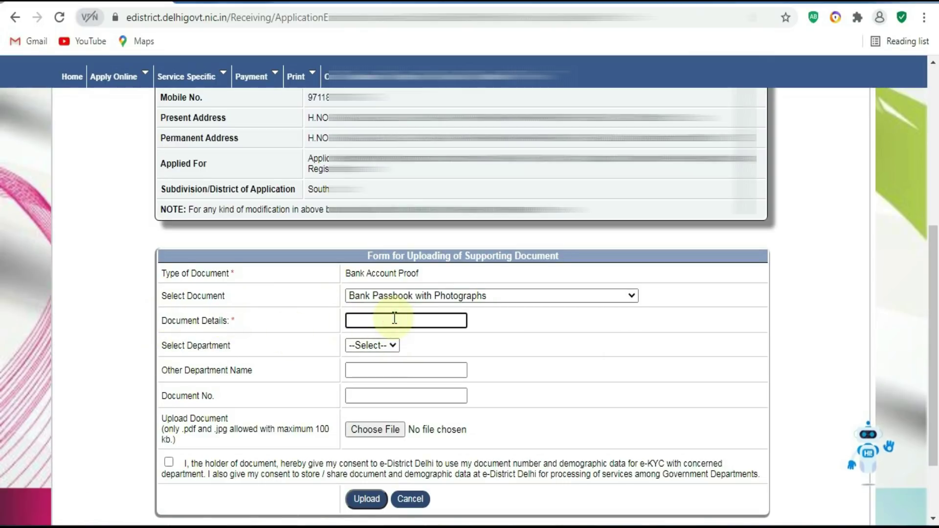
left_click(374, 346)
left_click(367, 381)
left_click(364, 377)
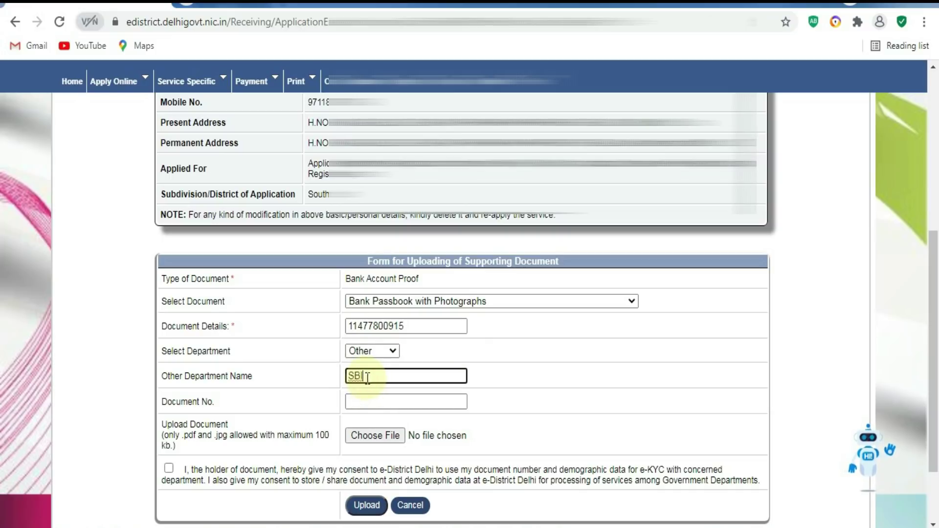
left_click(368, 398)
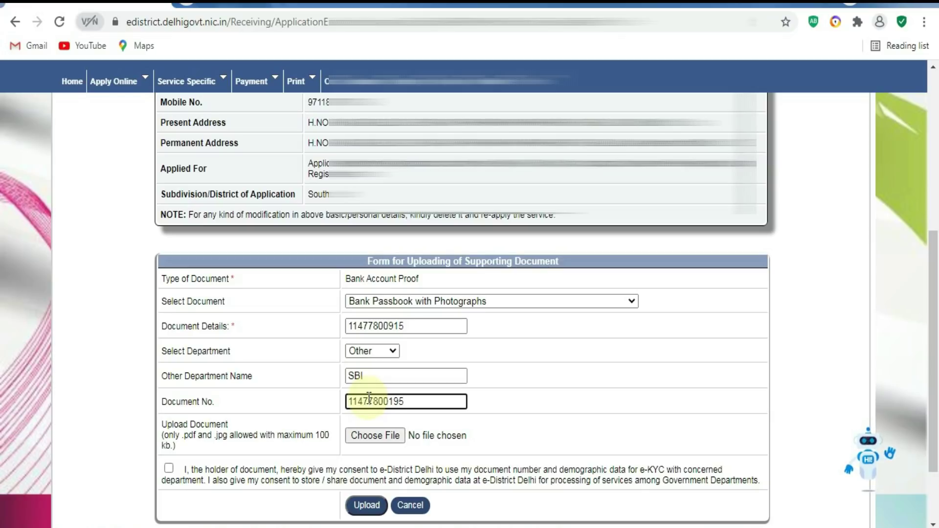
left_click(413, 331)
Attach the ANU image file, agree to e-KYC consent and upload the bank account proof.
left_click(367, 434)
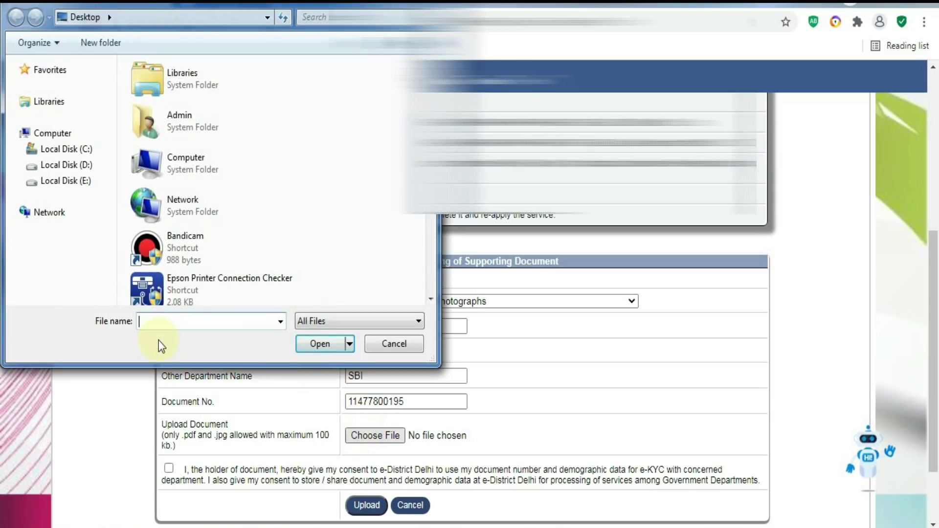
type("ANU")
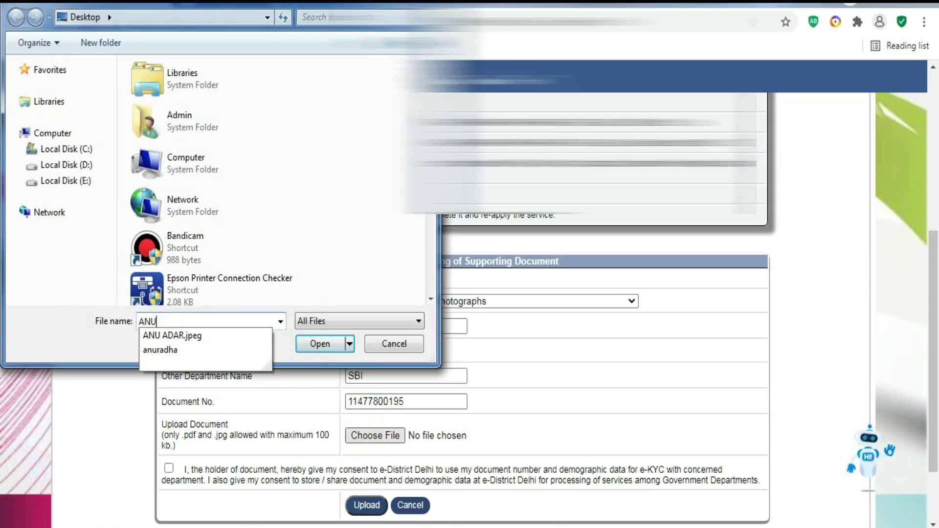
left_click(171, 335)
left_click(319, 344)
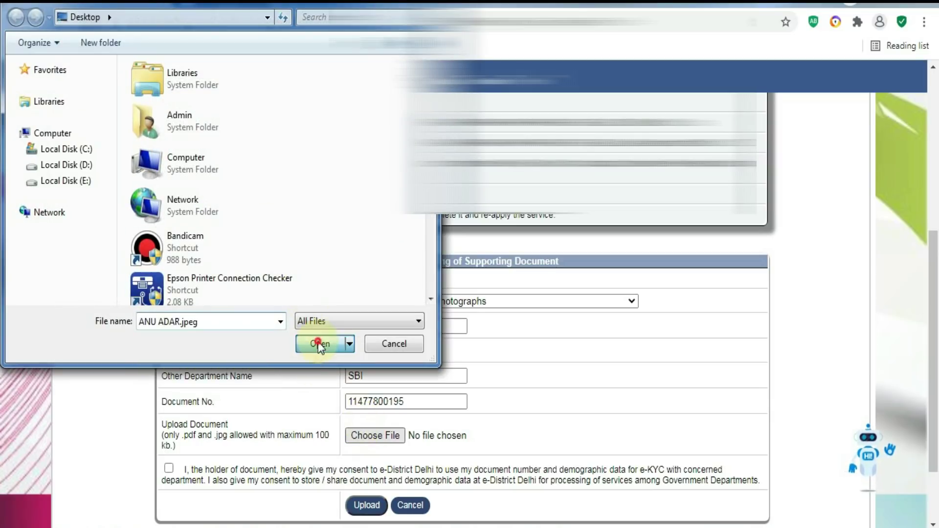
left_click(169, 468)
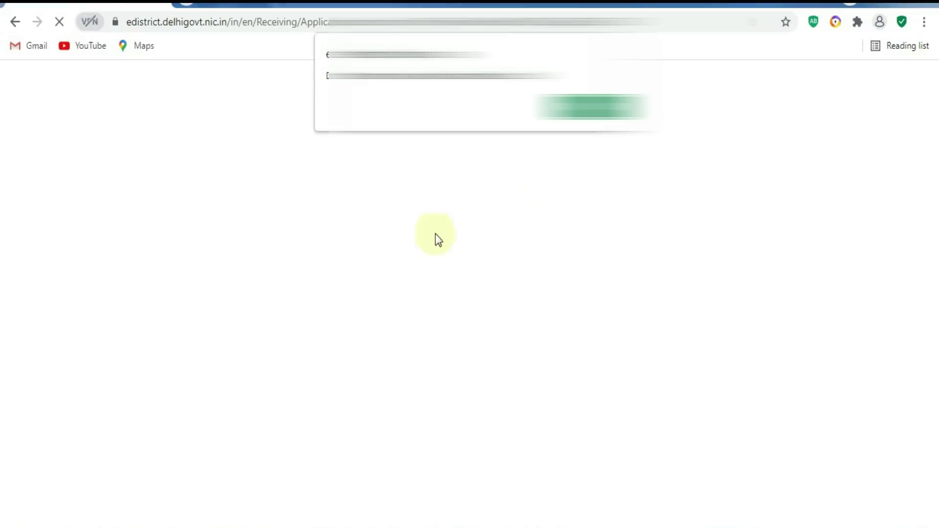
left_click(580, 113)
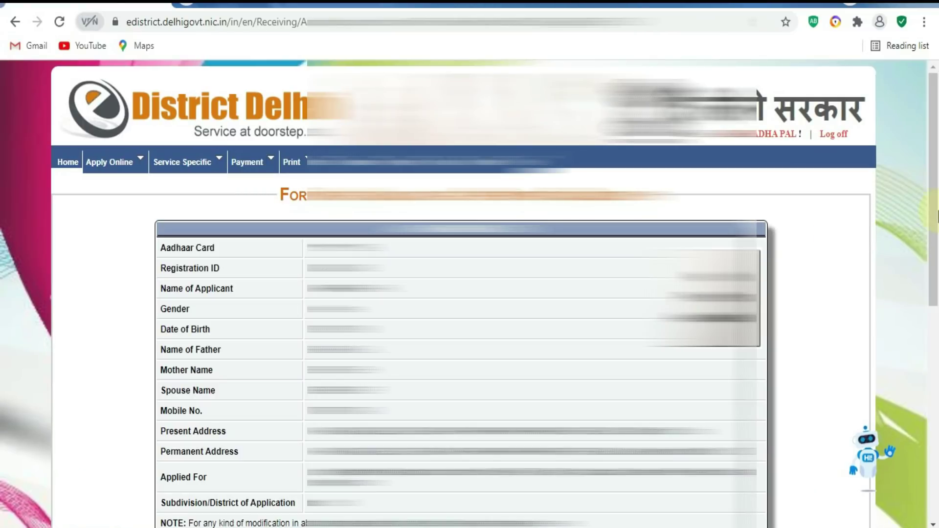
scroll(937, 216, "down", 10)
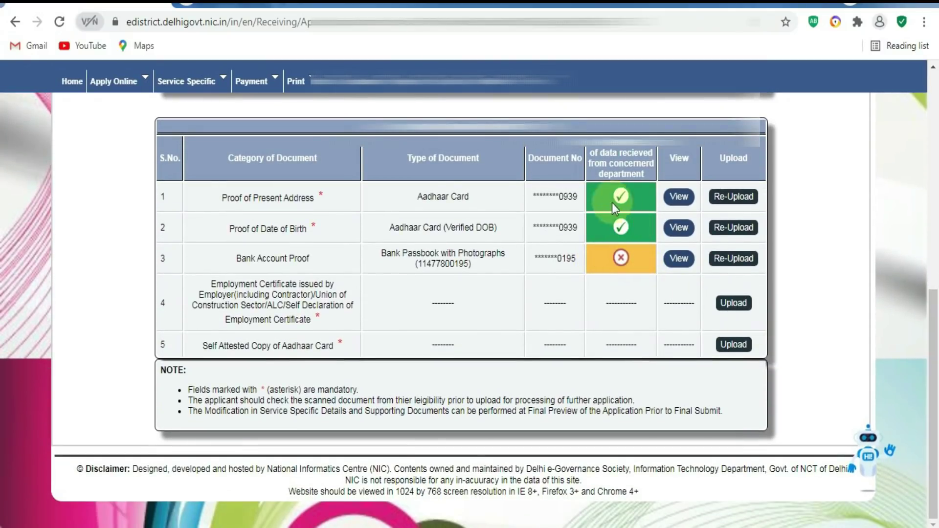
Choose Self Declaration of Employment Certificate with department Other for the Employment Certificate row.
left_click_drag(200, 277, 345, 316)
left_click(733, 304)
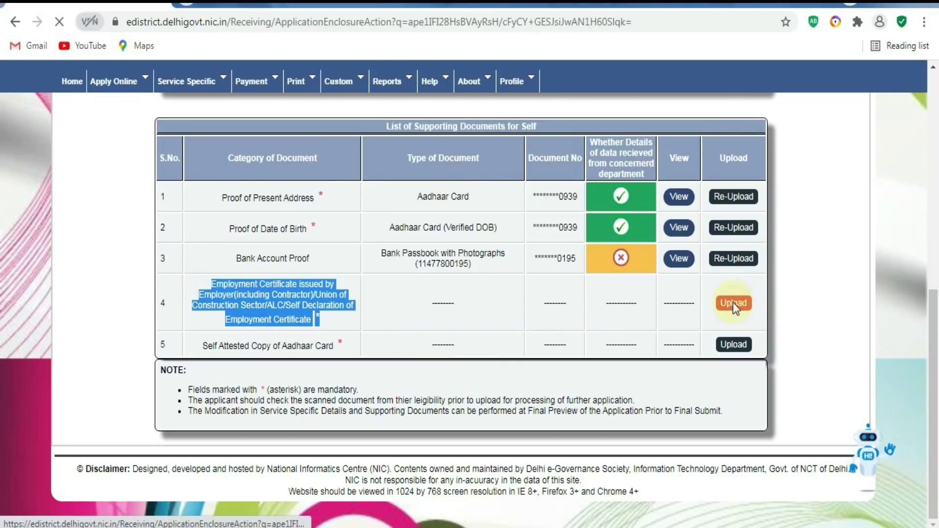
scroll(929, 342, "down", 6)
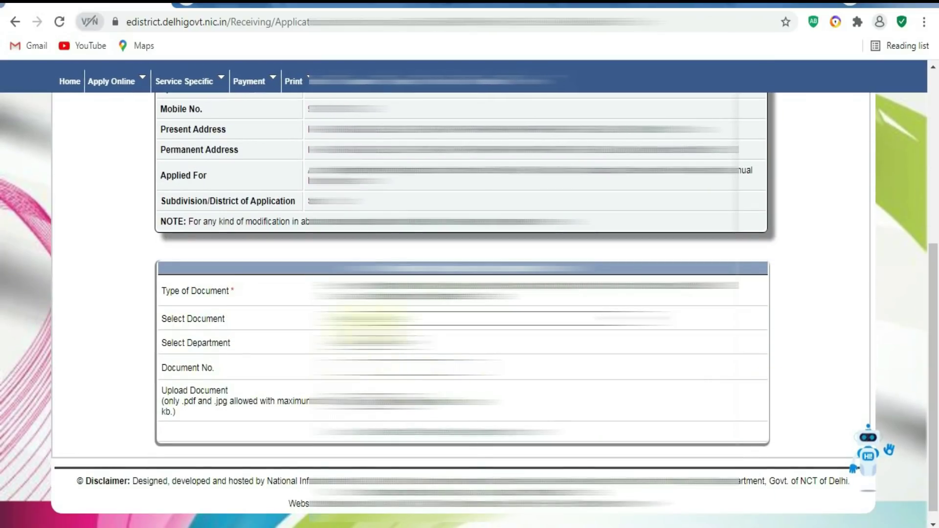
left_click(369, 319)
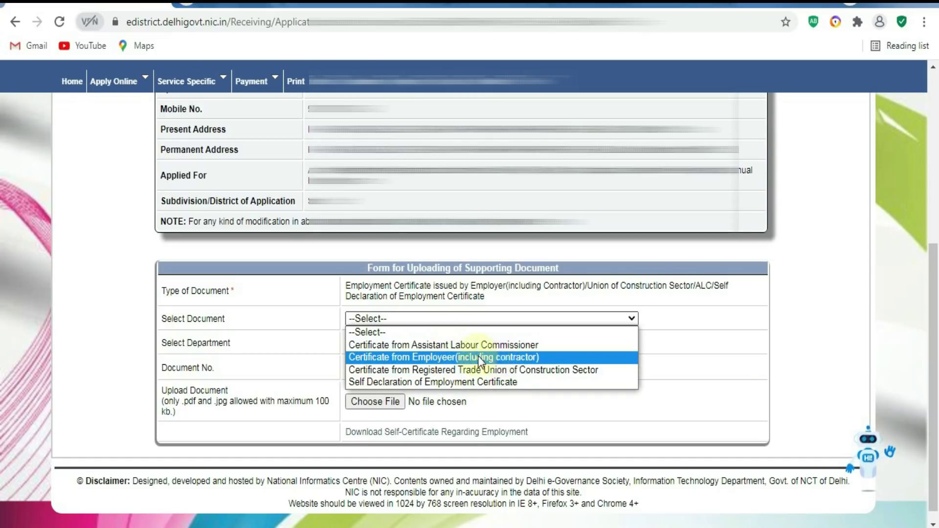
left_click(435, 380)
left_click(382, 342)
left_click(364, 370)
left_click(375, 370)
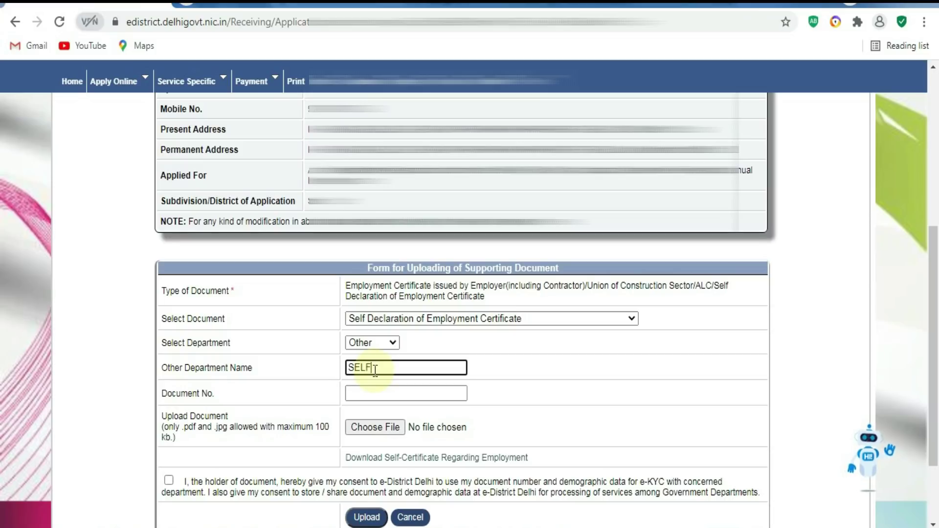
key("Tab")
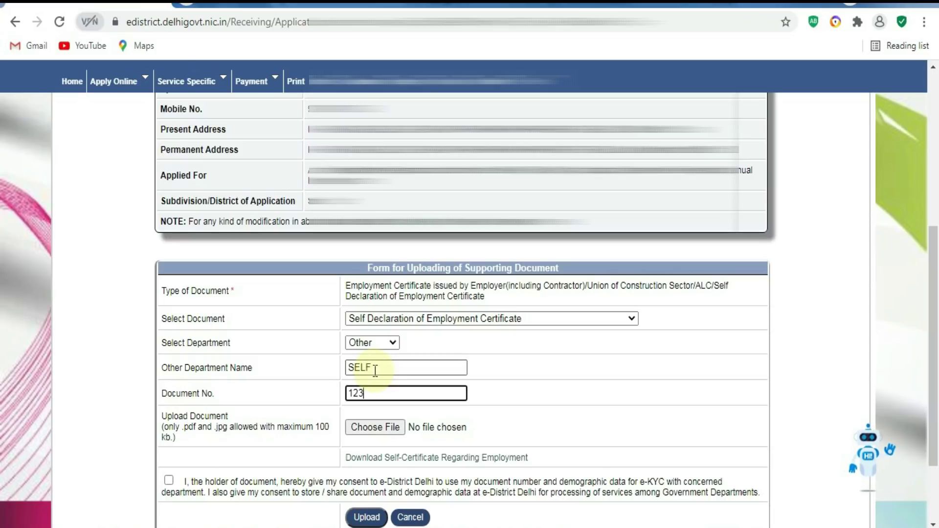
Attach SELF.jpeg and review the blank self-declaration certificate PDF.
left_click(361, 427)
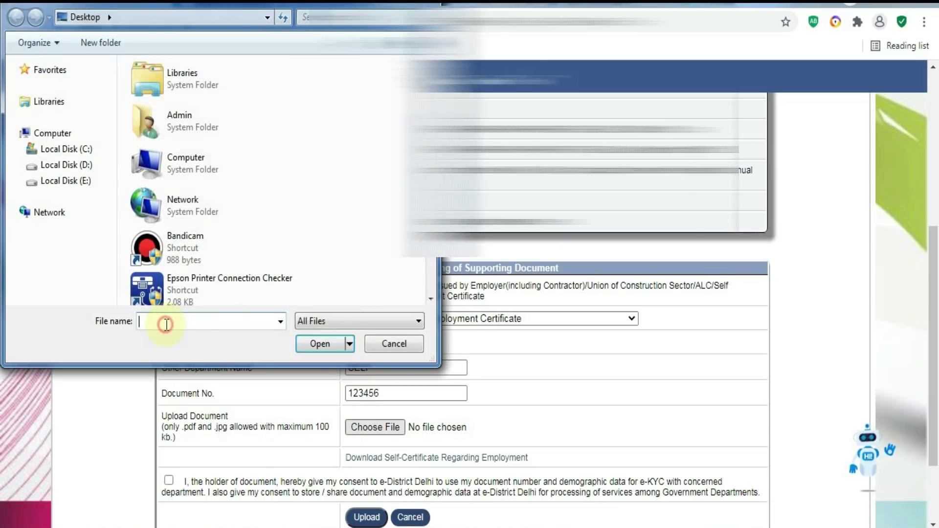
type("SE")
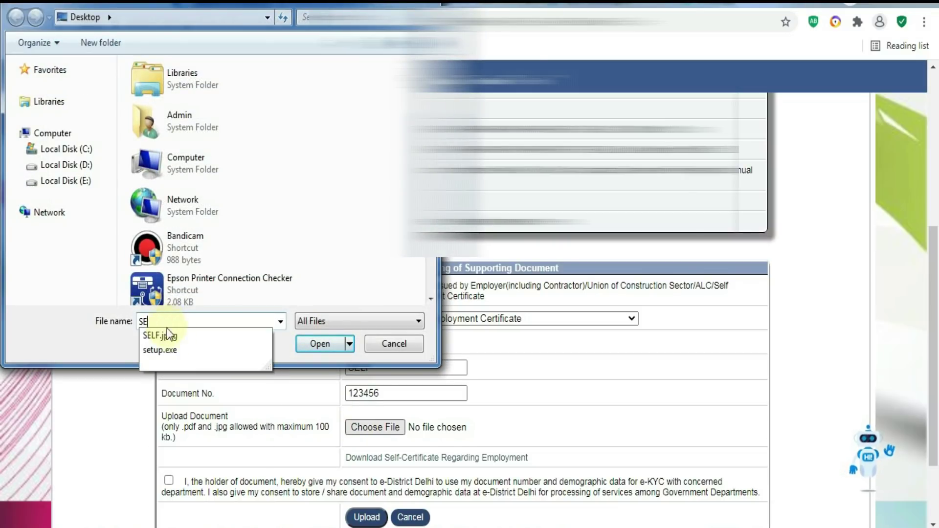
left_click(184, 336)
left_click(324, 345)
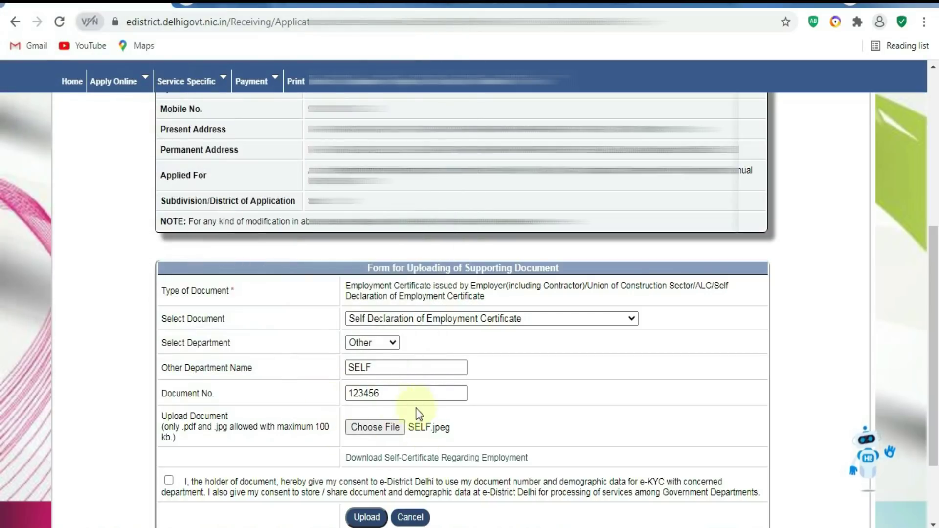
left_click(433, 459)
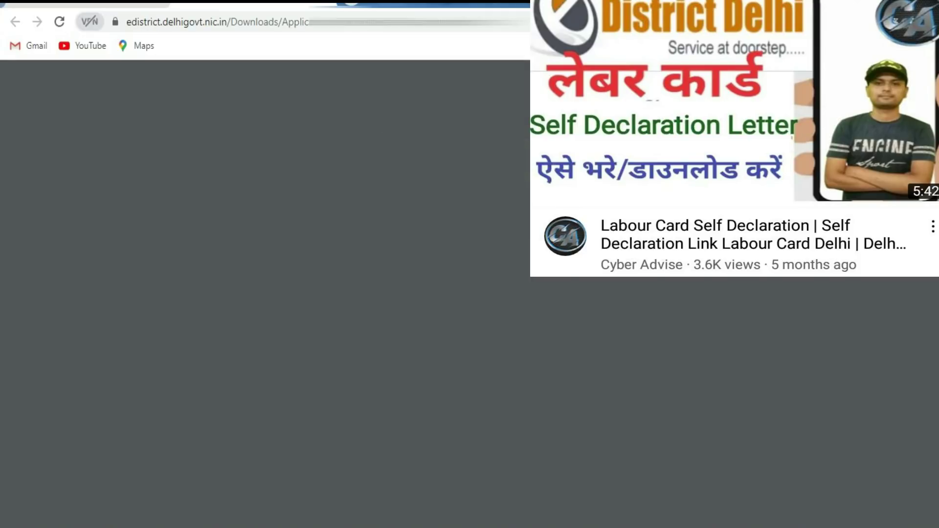
scroll(557, 318, "down", 5)
scroll(558, 318, "up", 5)
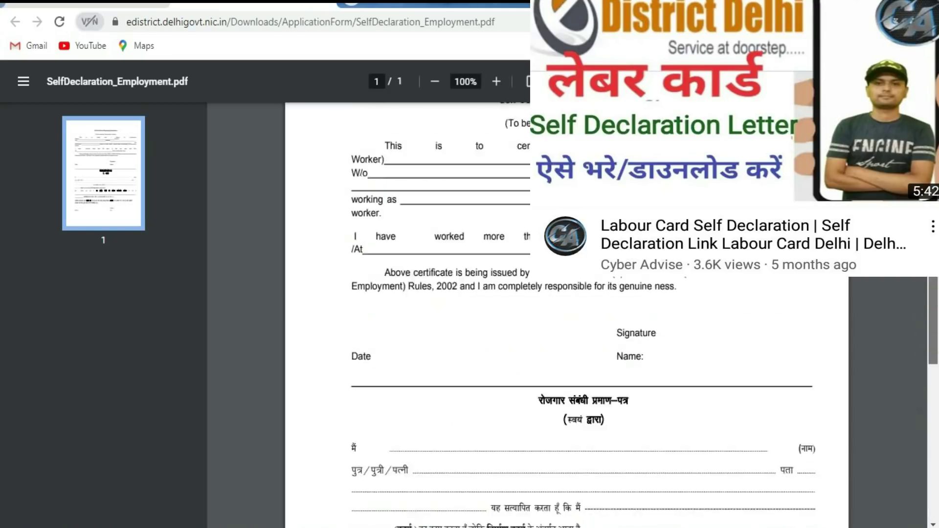
scroll(738, 362, "up", 2)
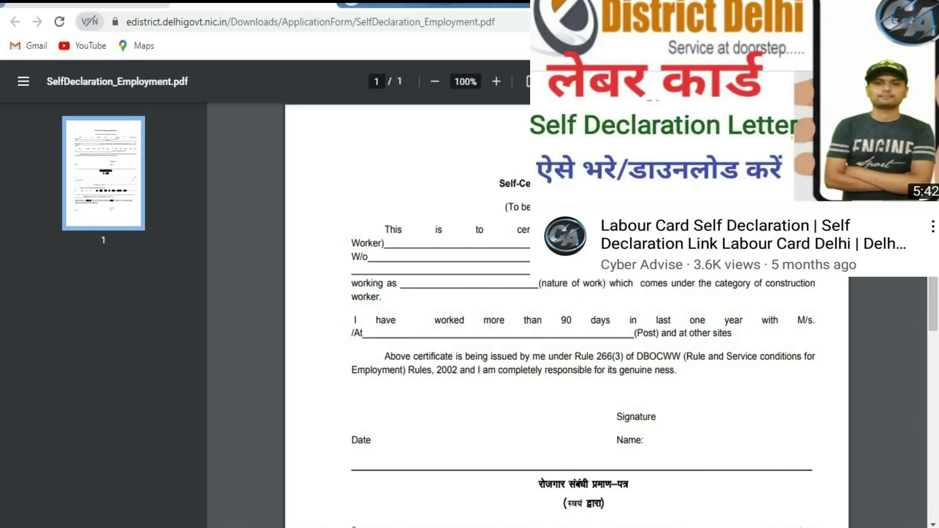
left_click(116, 7)
Give e-KYC consent, upload the employment certificate and dismiss the success alert.
scroll(919, 401, "down", 2)
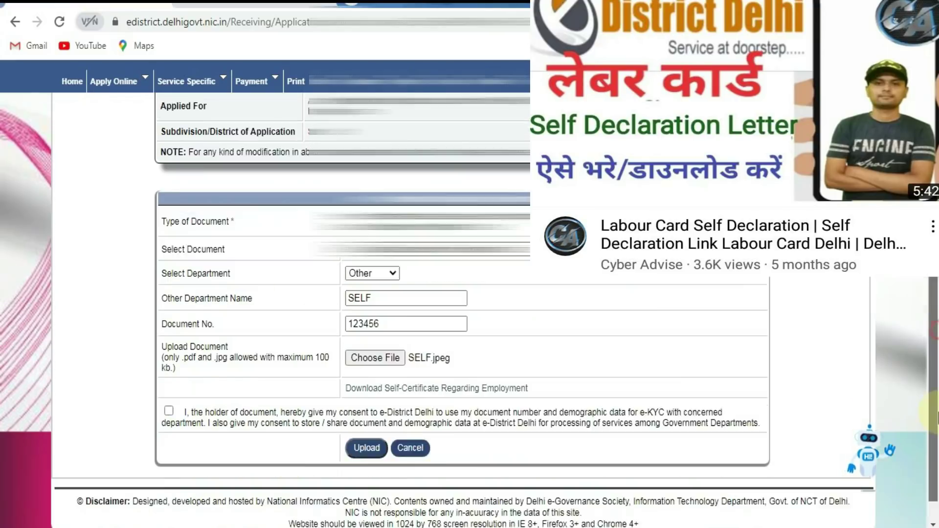
scroll(174, 383, "down", 1)
left_click(168, 379)
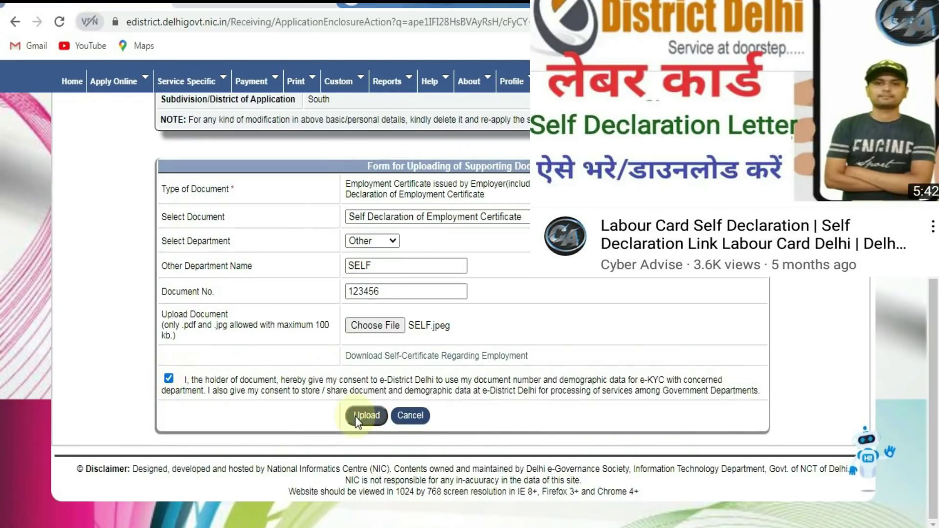
left_click(357, 415)
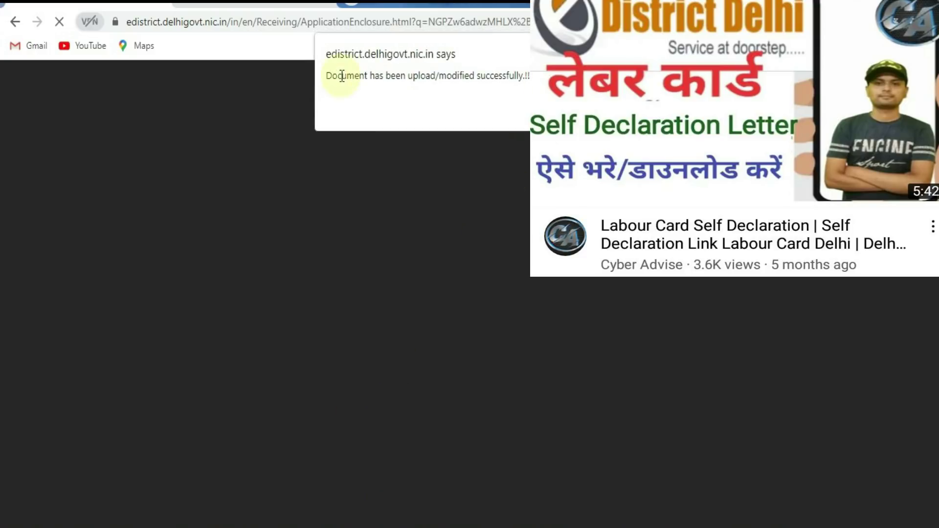
left_click_drag(335, 75, 533, 77)
key("Return")
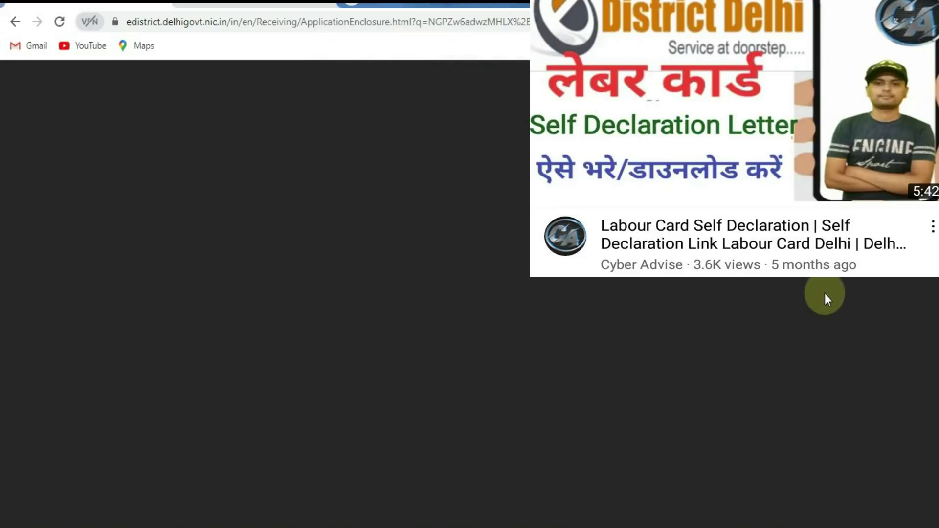
scroll(825, 293, "down", 10)
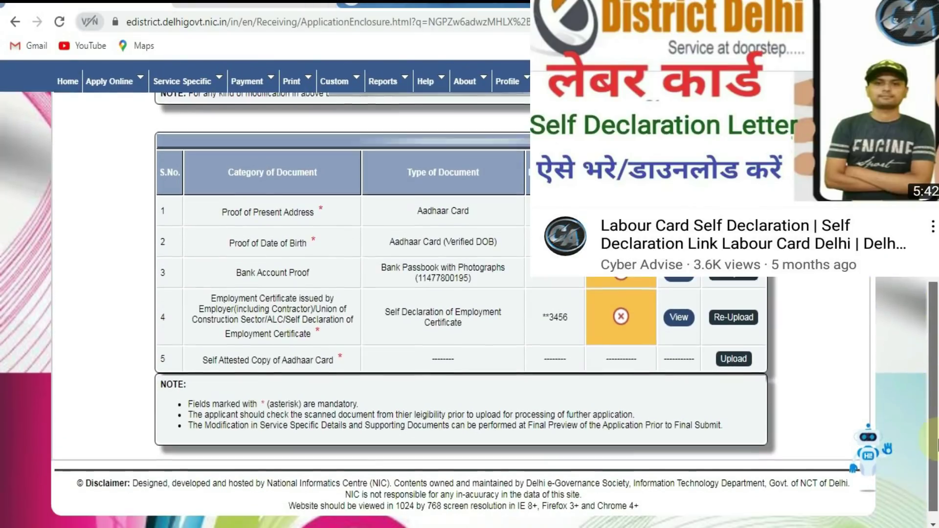
scroll(312, 370, "down", 1)
left_click_drag(343, 345, 194, 348)
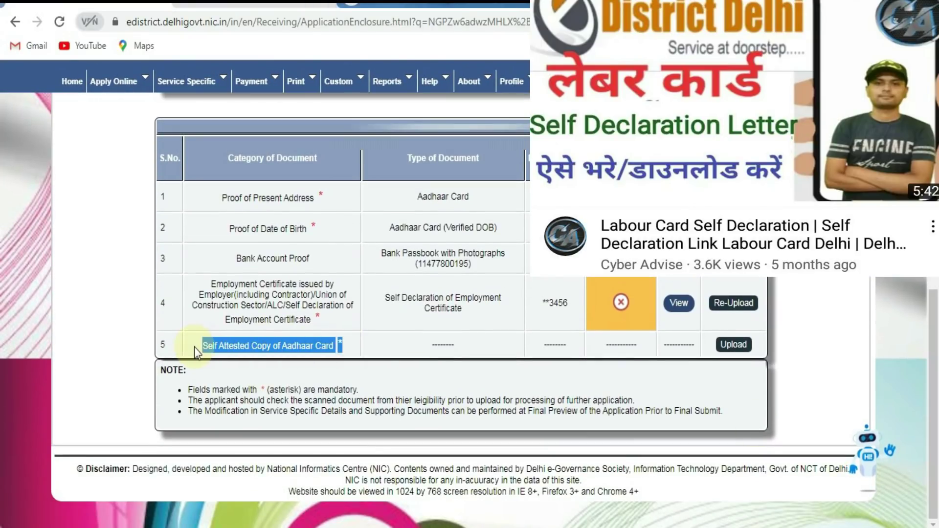
Set Aadhaar Card as the document type for the self-attested Aadhaar copy.
left_click(731, 347)
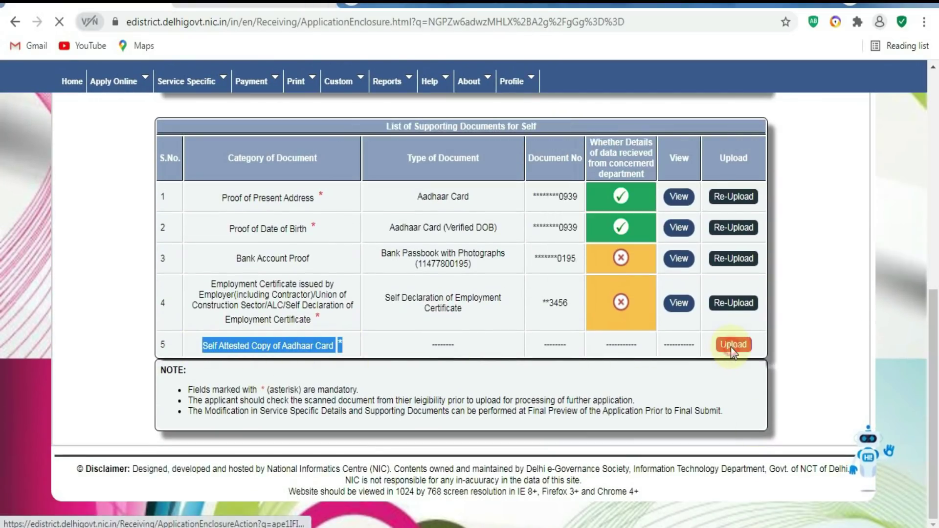
scroll(469, 293, "down", 5)
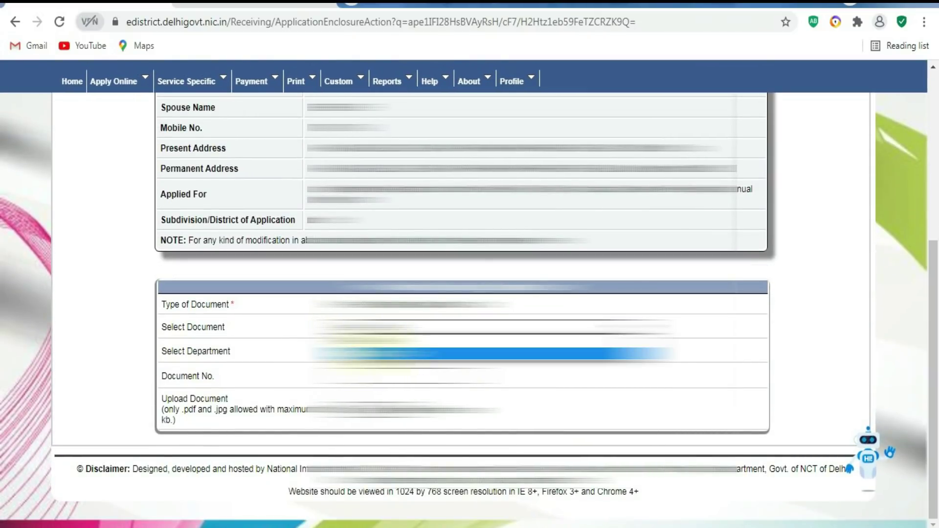
left_click(367, 352)
left_click(234, 352)
left_click_drag(231, 357, 132, 360)
left_click(226, 351)
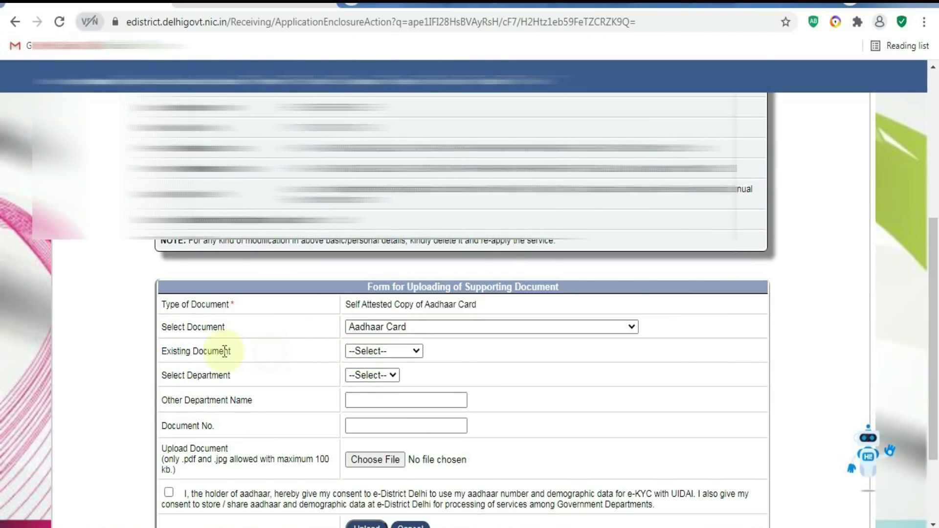
triple_click(205, 352)
left_click(262, 355)
Pick the previously uploaded Aadhaar document and continue with it instead of uploading anew.
left_click(362, 352)
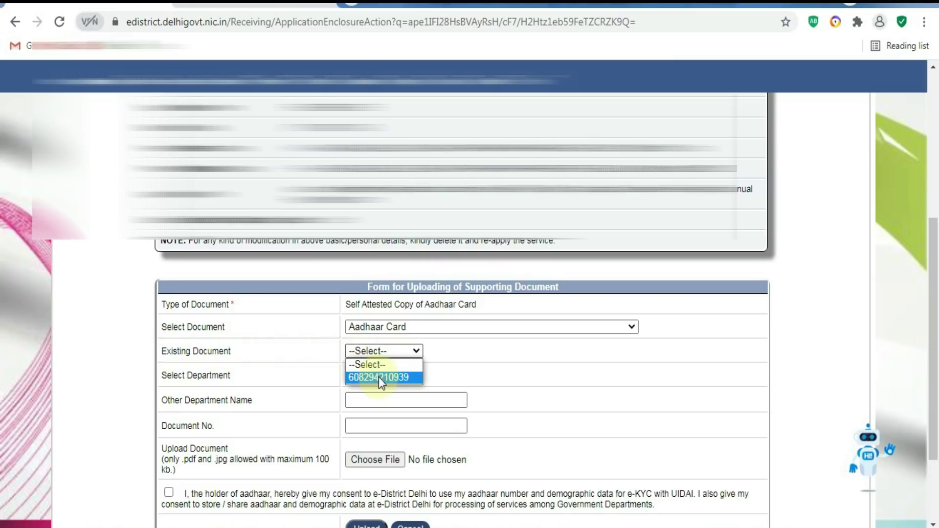
left_click(379, 378)
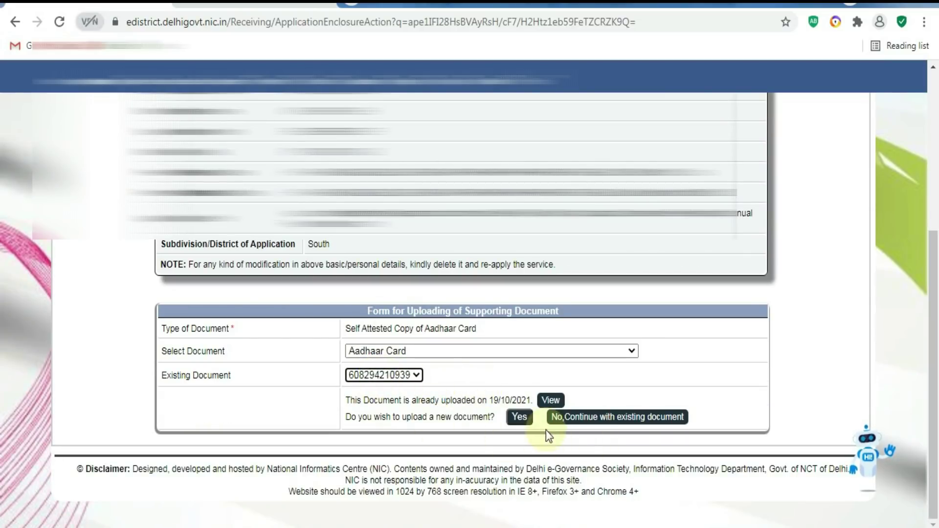
left_click_drag(342, 417, 491, 422)
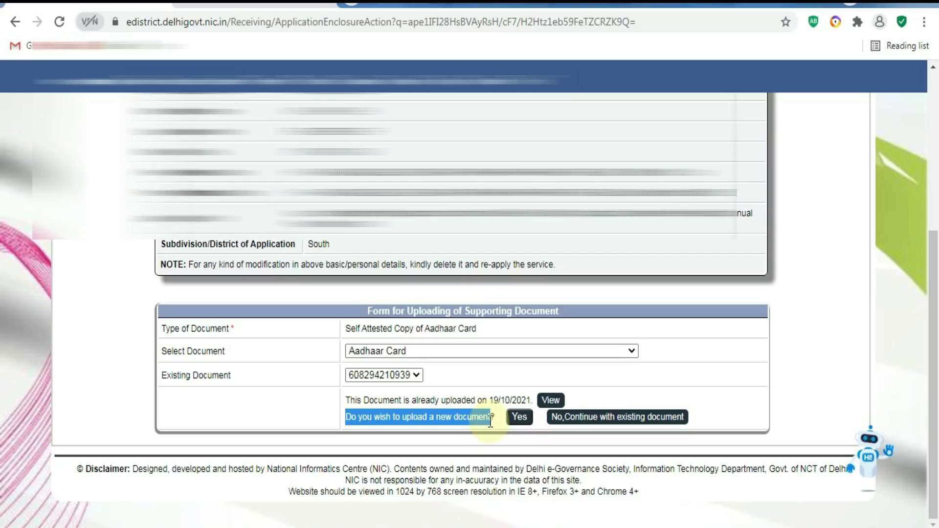
left_click(490, 420)
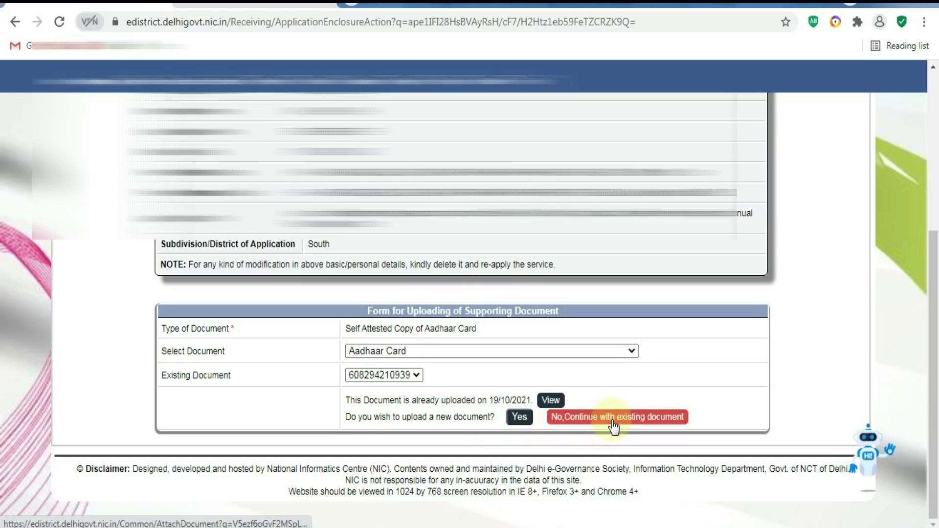
left_click(599, 420)
scroll(459, 331, "down", 7)
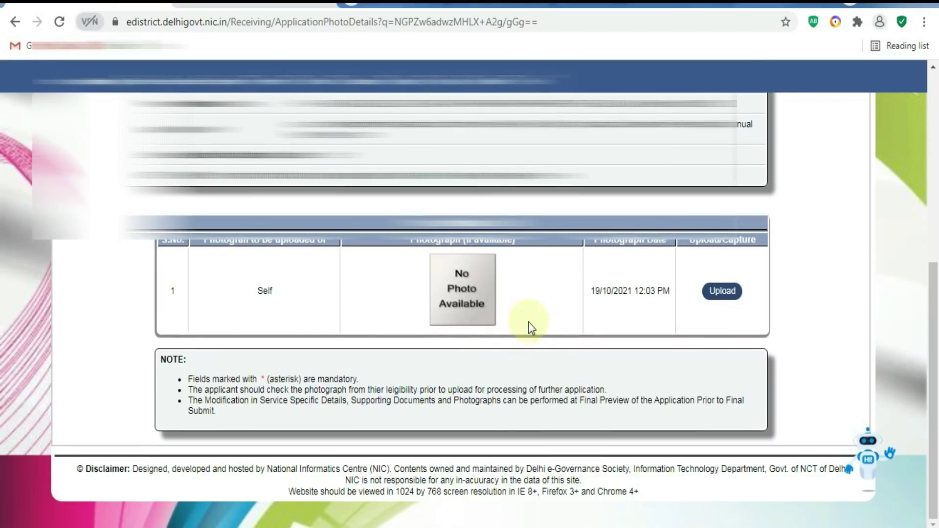
Attach the applicant's photo file, upload it and acknowledge the success message.
left_click(715, 295)
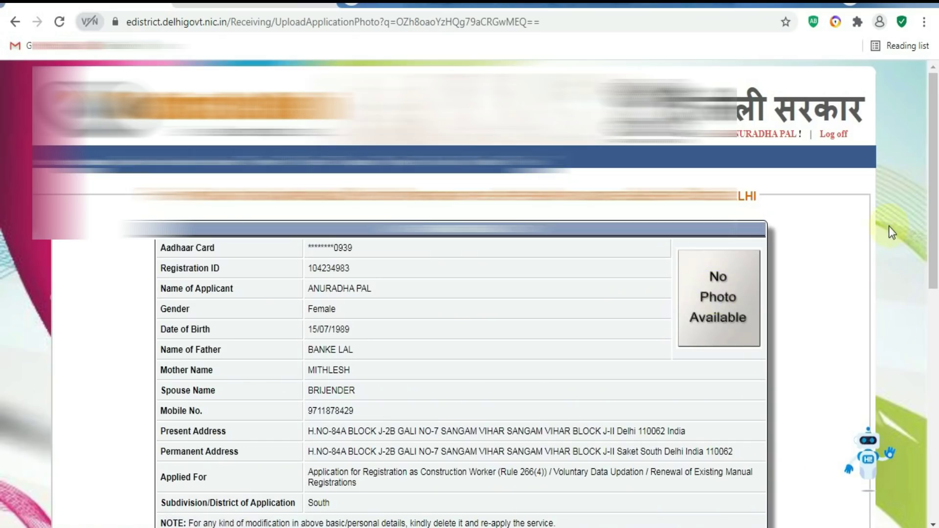
scroll(888, 226, "down", 10)
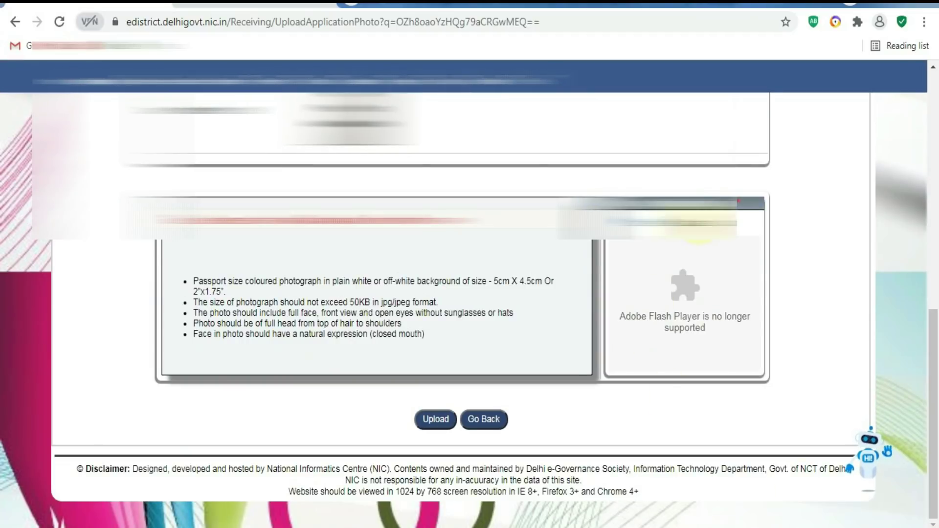
left_click(617, 352)
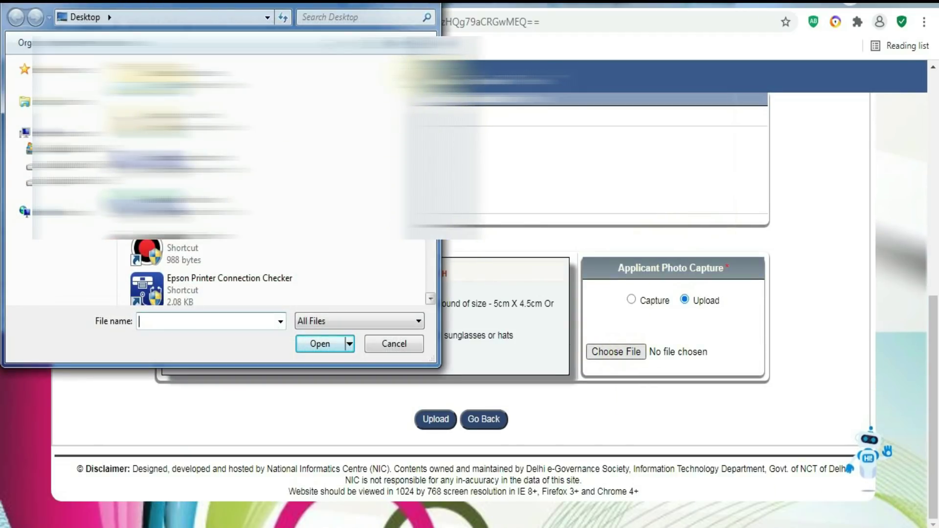
scroll(220, 196, "up", 10)
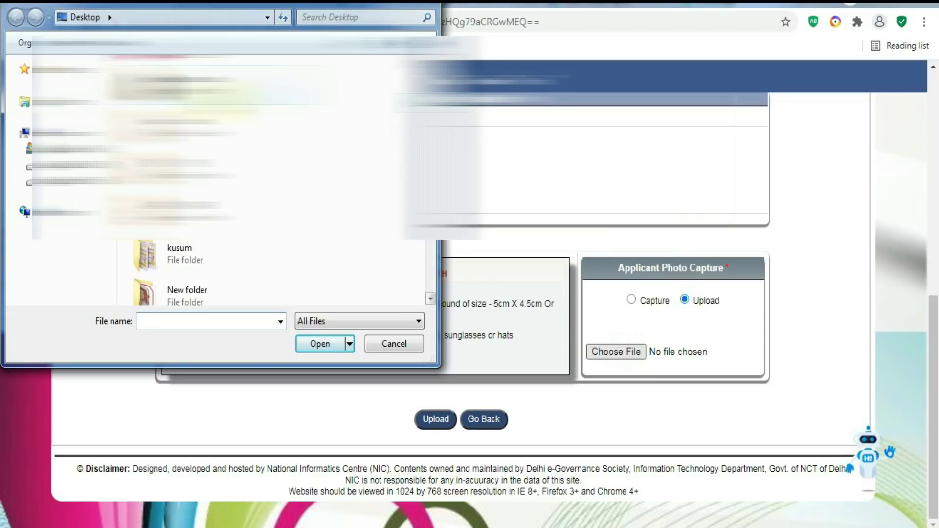
double_click(171, 98)
left_click(171, 98)
left_click(316, 348)
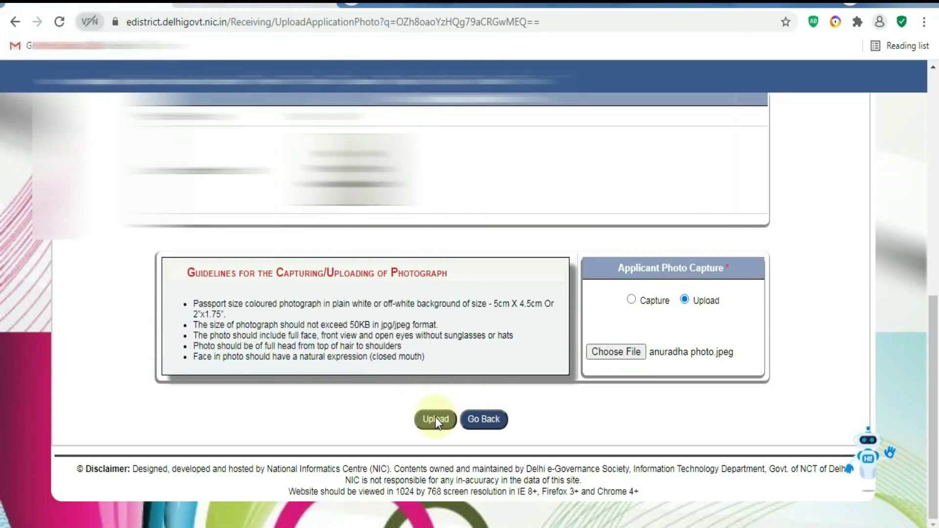
left_click(436, 419)
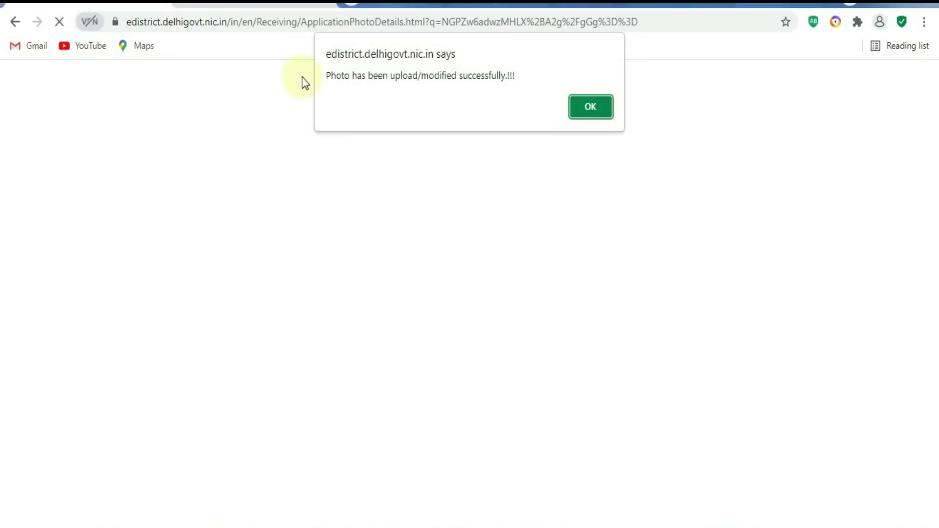
left_click_drag(328, 83, 537, 83)
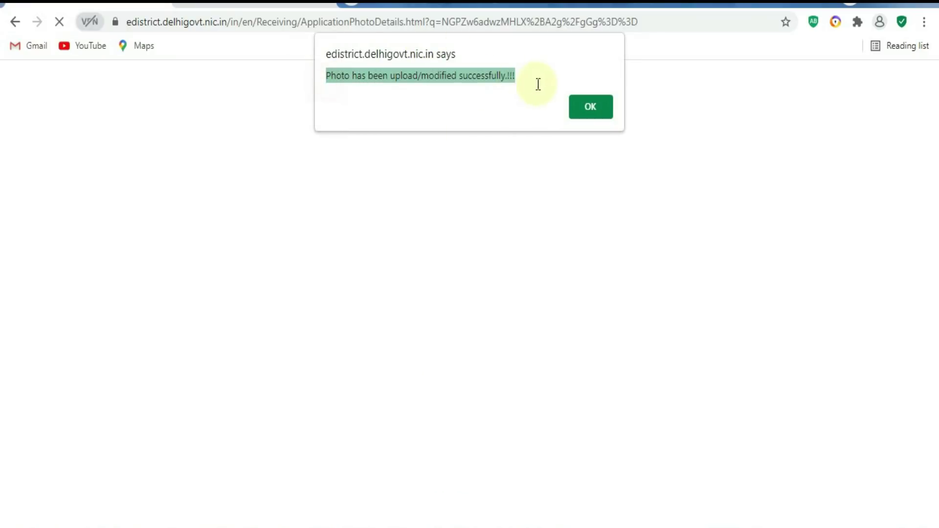
left_click(584, 107)
left_click_drag(931, 213, 934, 401)
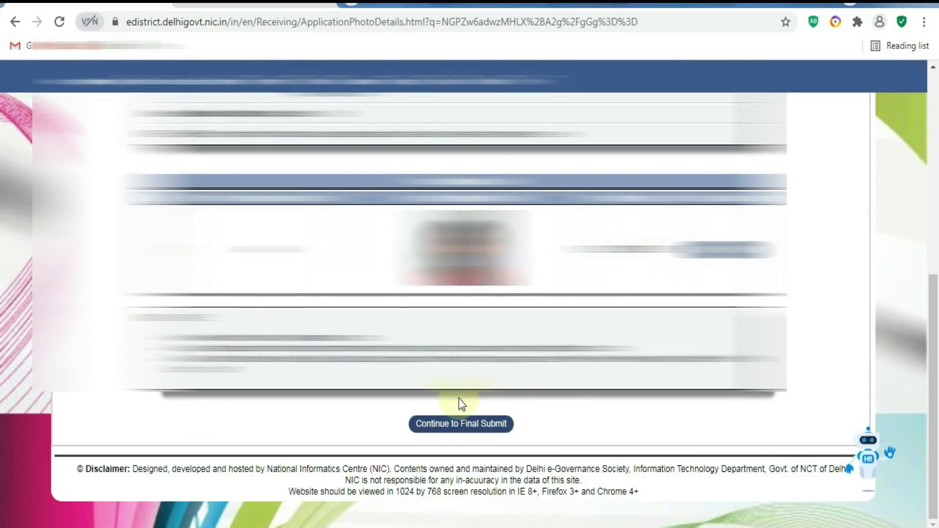
Continue past the application preview and finally submit it, reaching the ₹25 payment page.
left_click(461, 424)
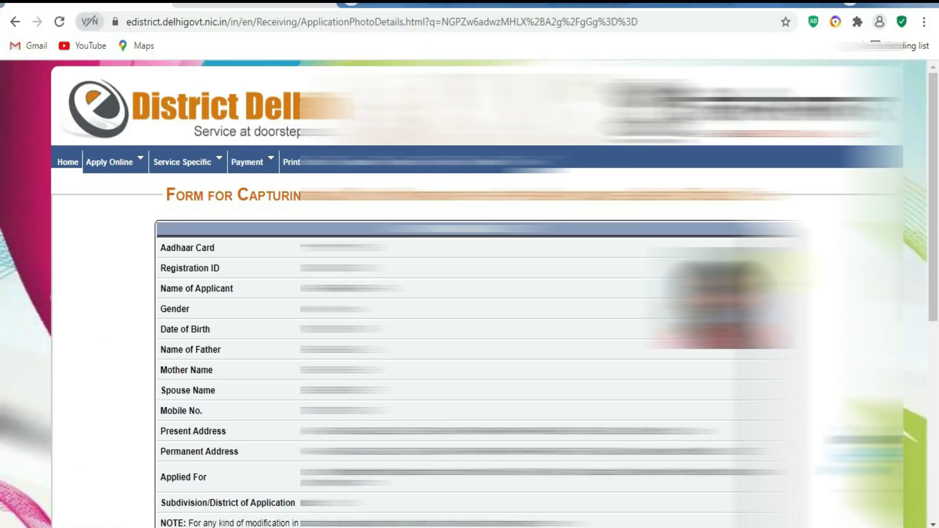
scroll(780, 392, "down", 8)
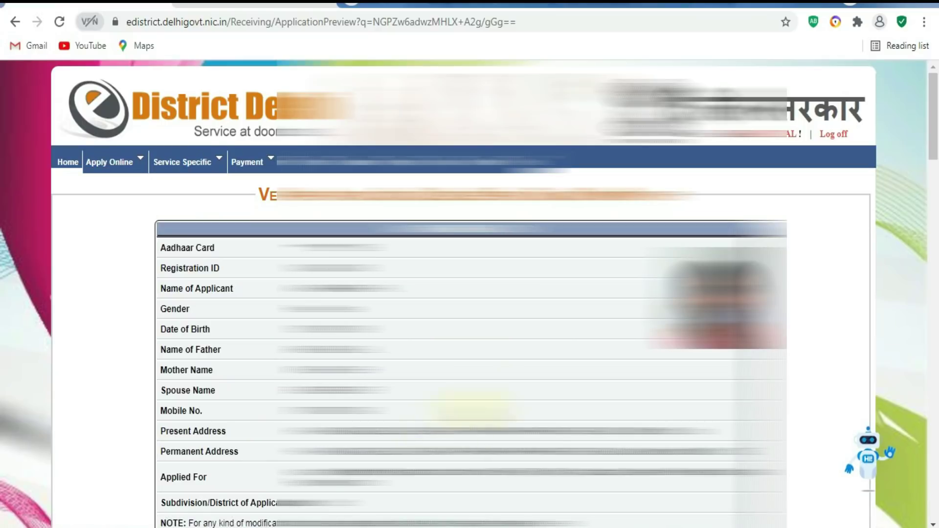
left_click_drag(933, 117, 934, 477)
left_click(465, 419)
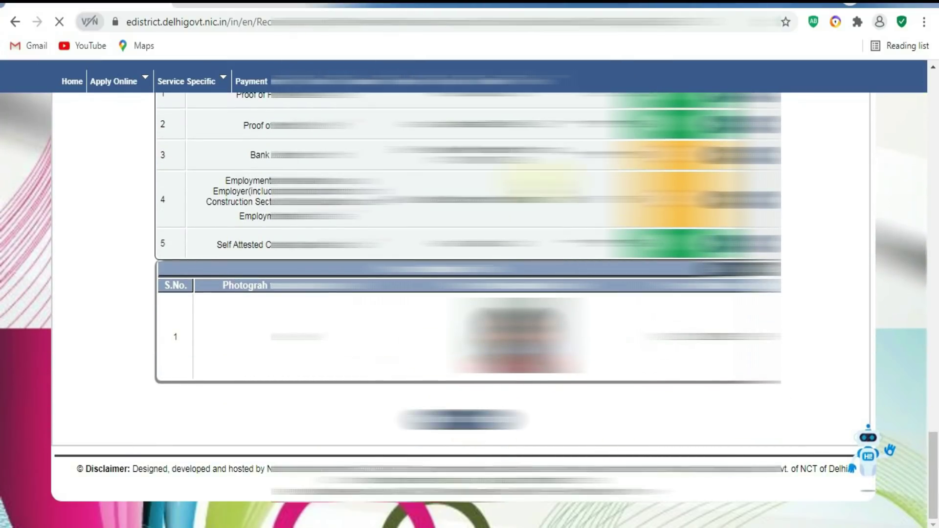
scroll(465, 294, "down", 5)
scroll(554, 210, "down", 3)
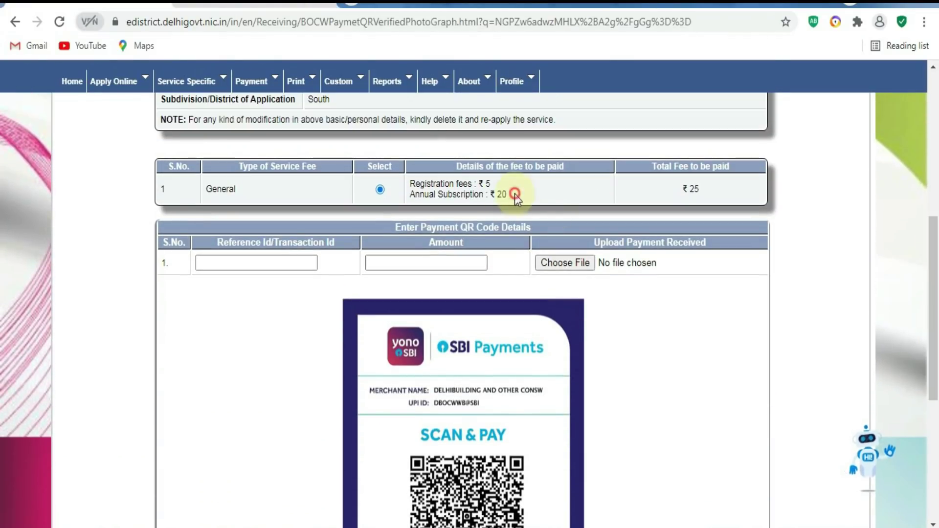
Paste the transaction reference with amount 25, attach the REFER.jpeg receipt, and request the OTP.
left_click_drag(515, 194, 440, 184)
left_click_drag(721, 189, 684, 189)
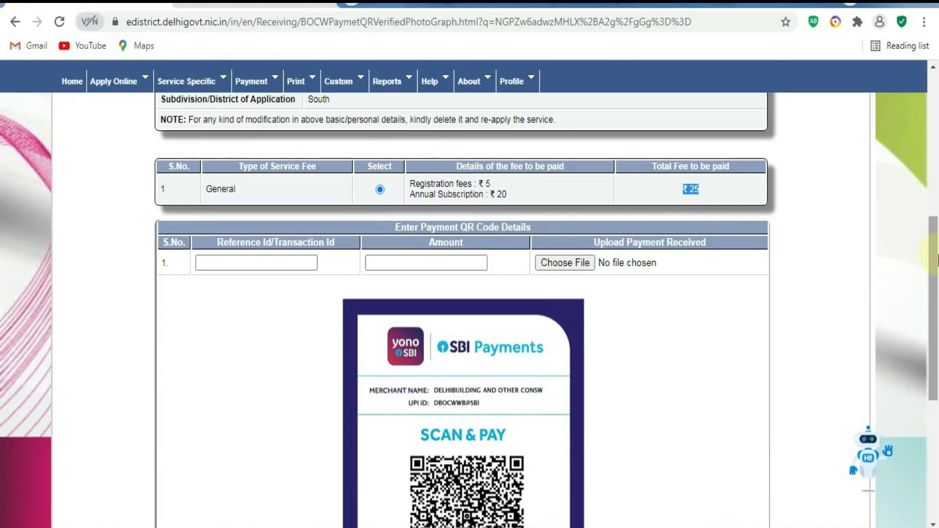
scroll(492, 250, "down", 3)
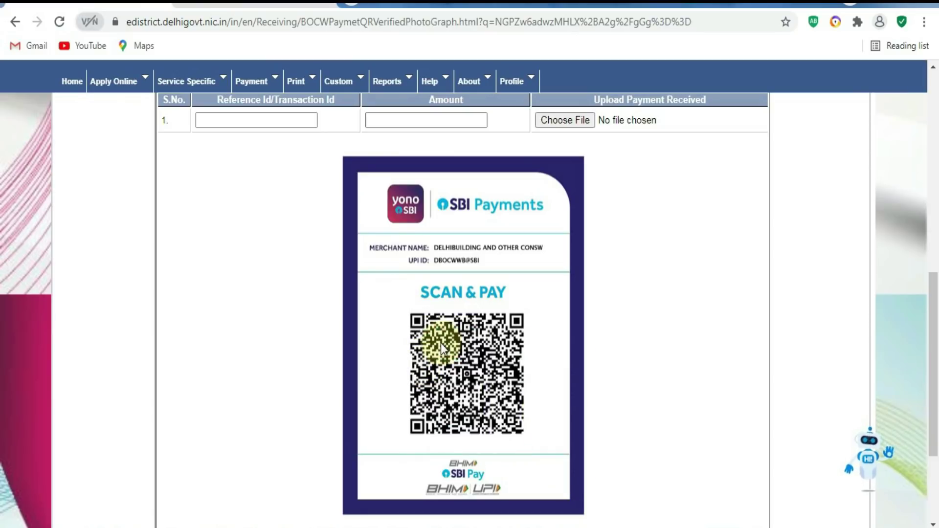
left_click(231, 176)
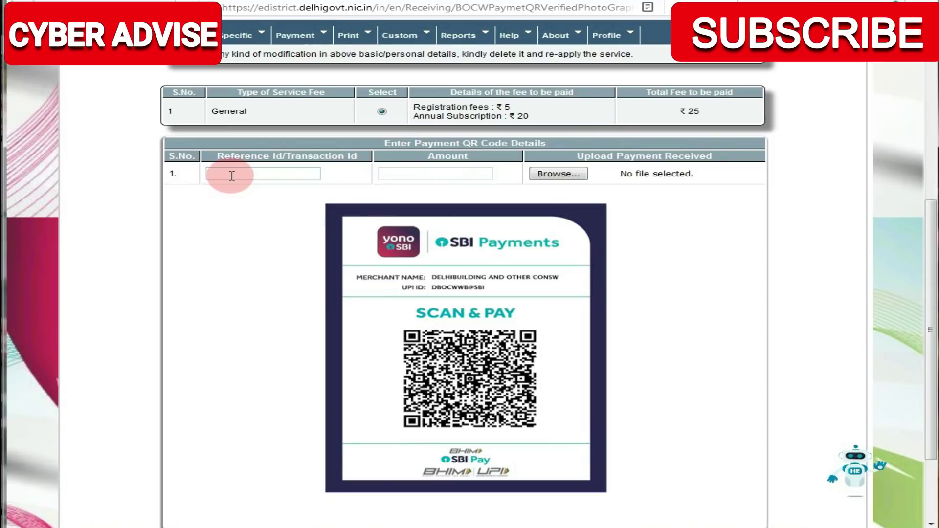
key("ctrl+v")
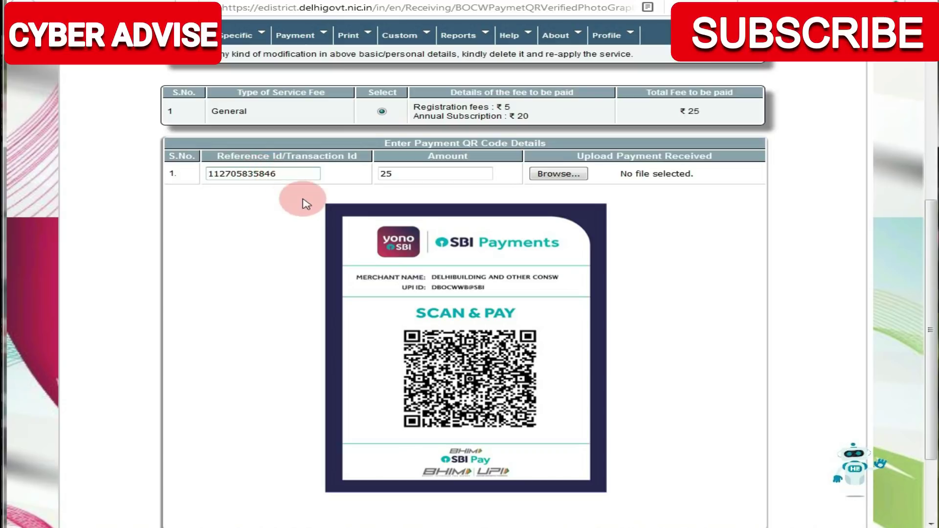
left_click(548, 174)
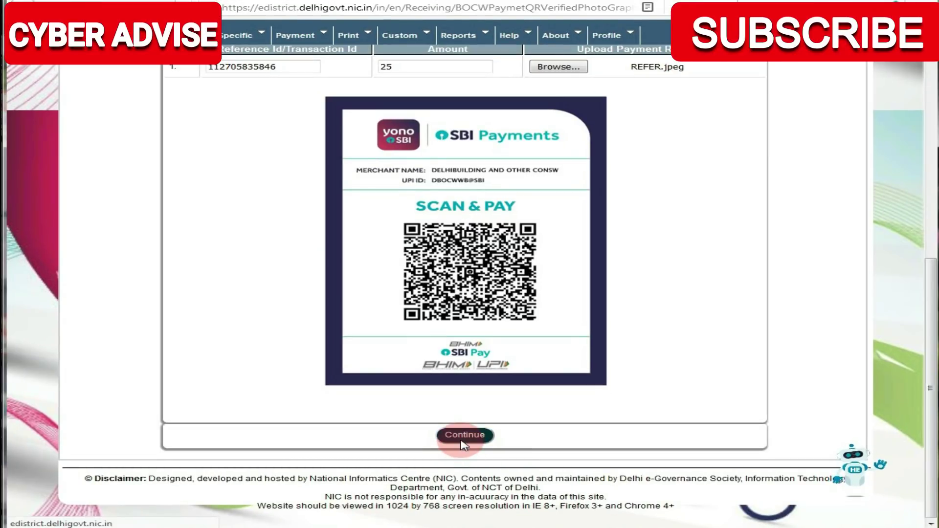
left_click(464, 444)
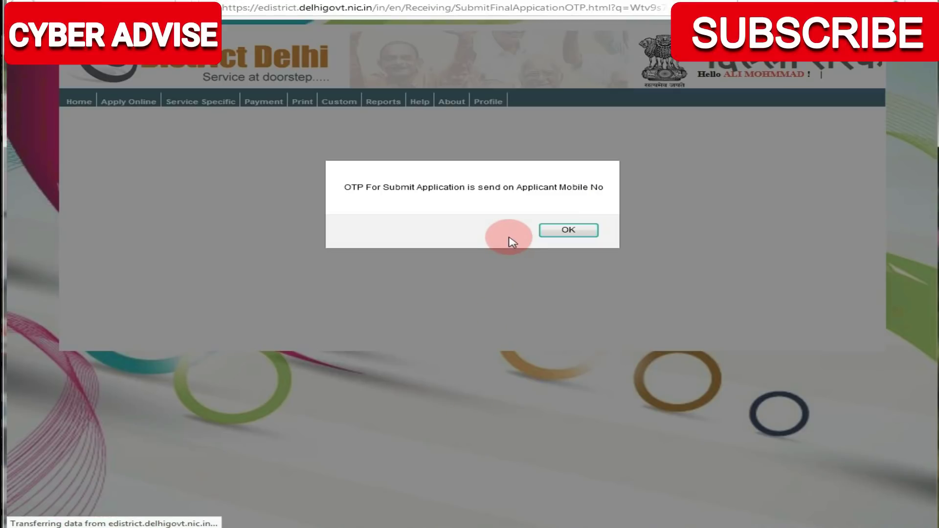